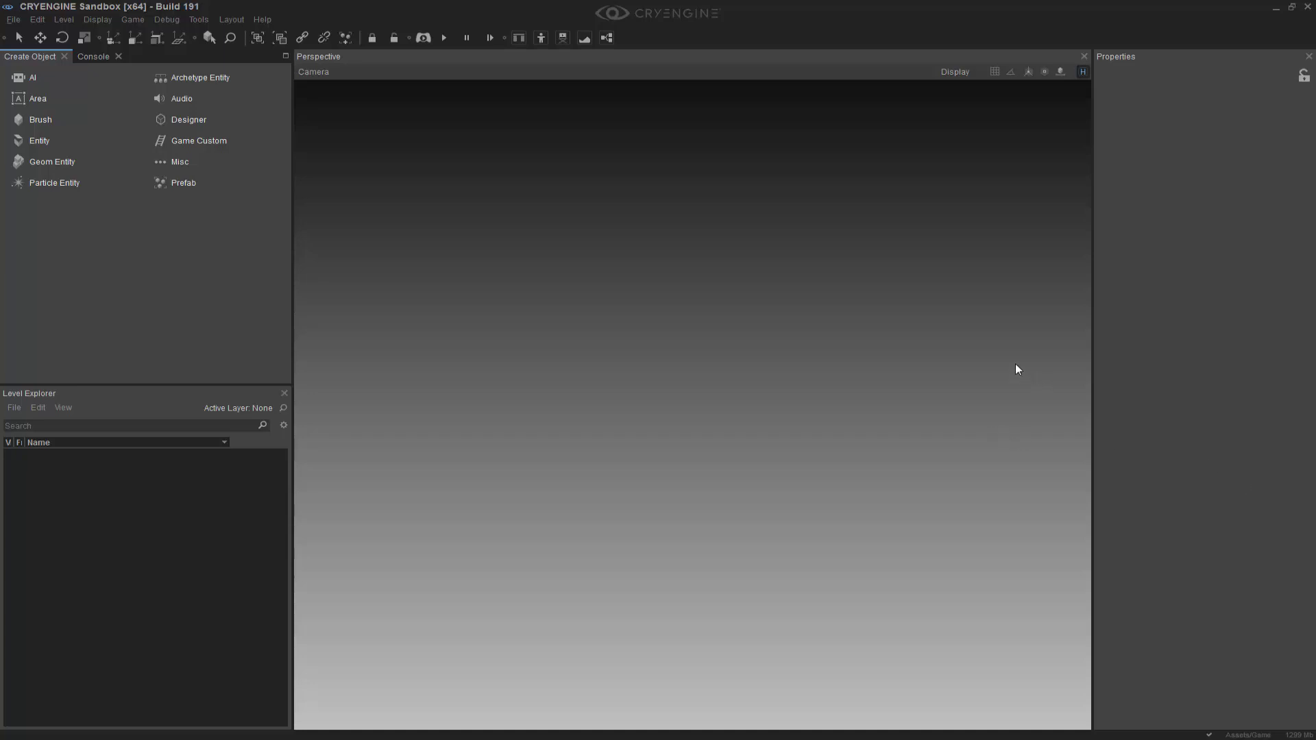
- Launch the Character Tool from Tools > Animation, then move and enlarge its window
{"action": "left_click", "coordinate": [206, 20]}
{"action": "mouse_move", "coordinate": [290, 290]}
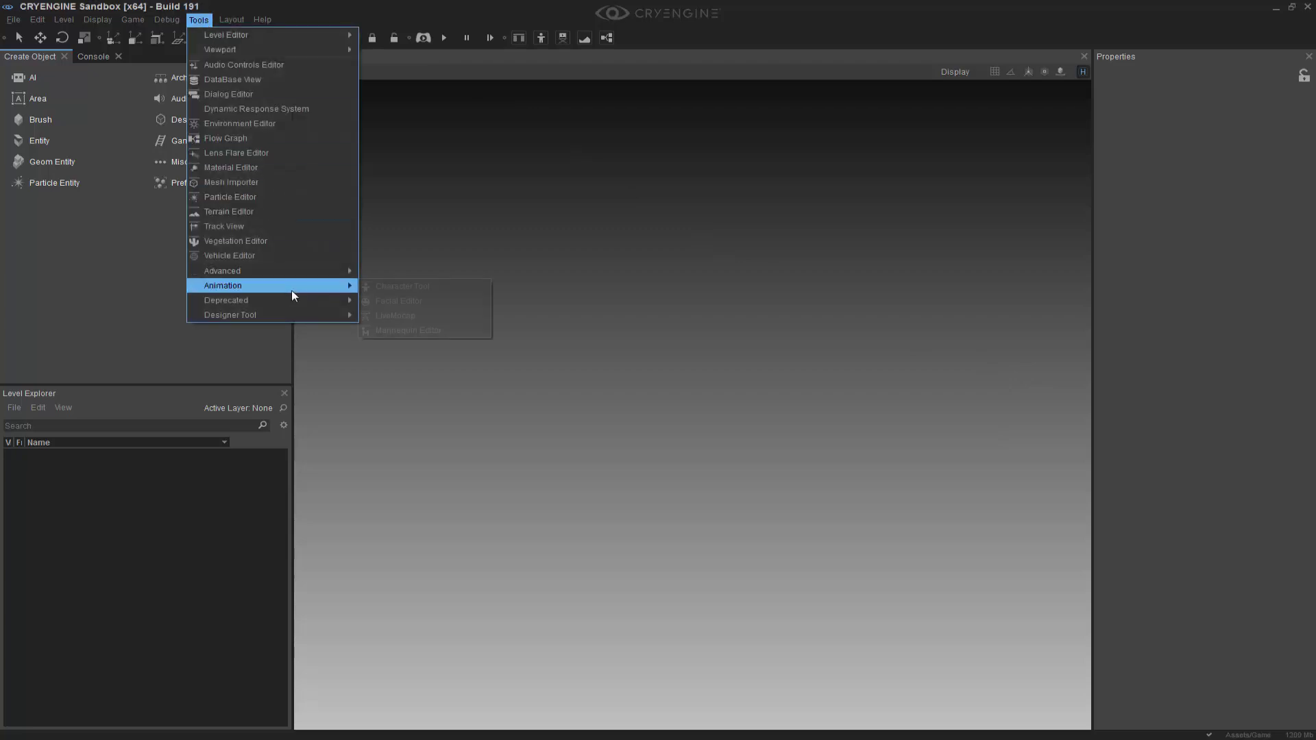
{"action": "left_click", "coordinate": [408, 283]}
{"action": "left_click_drag", "start_coordinate": [476, 110], "coordinate": [596, 57]}
{"action": "left_click_drag", "start_coordinate": [776, 384], "coordinate": [1224, 738]}
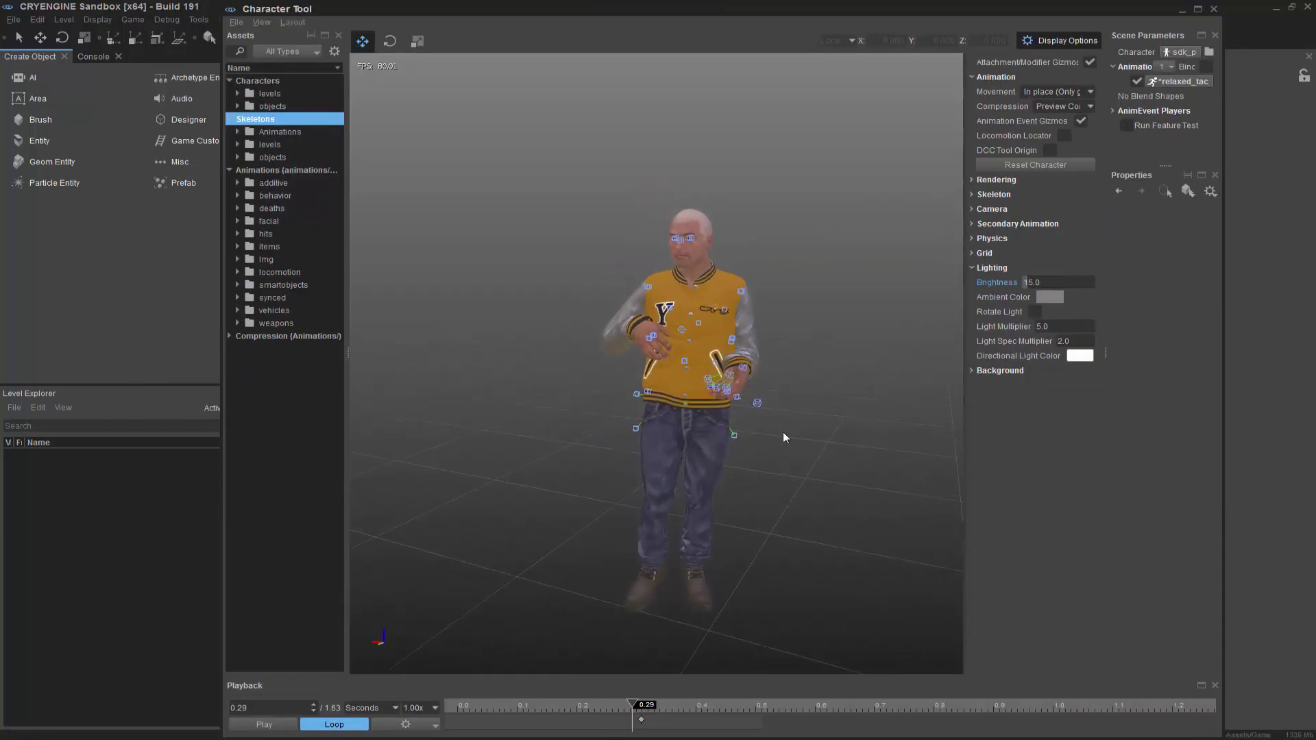
- Widen the Assets panel, hide Display Options, and widen the Scene Parameters panel
{"action": "middle_click_drag", "start_coordinate": [805, 471], "coordinate": [788, 427]}
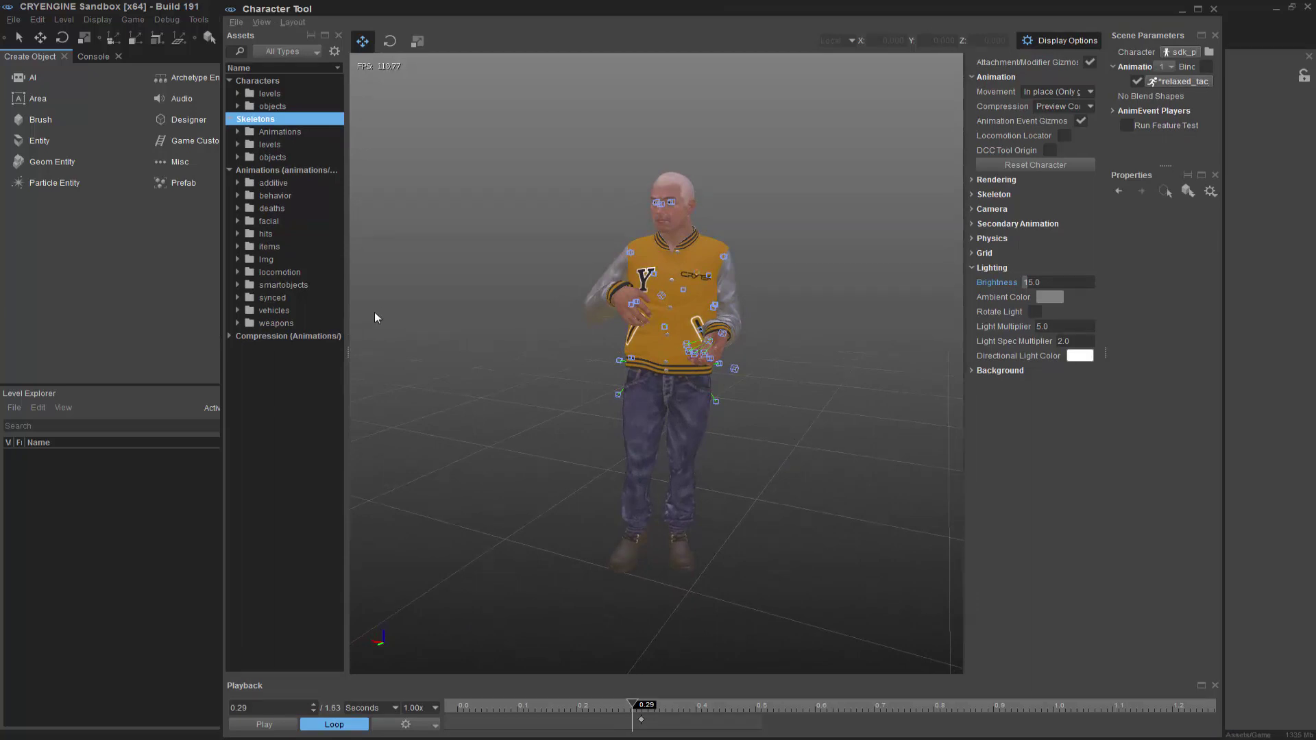
{"action": "left_click_drag", "start_coordinate": [348, 323], "coordinate": [480, 342]}
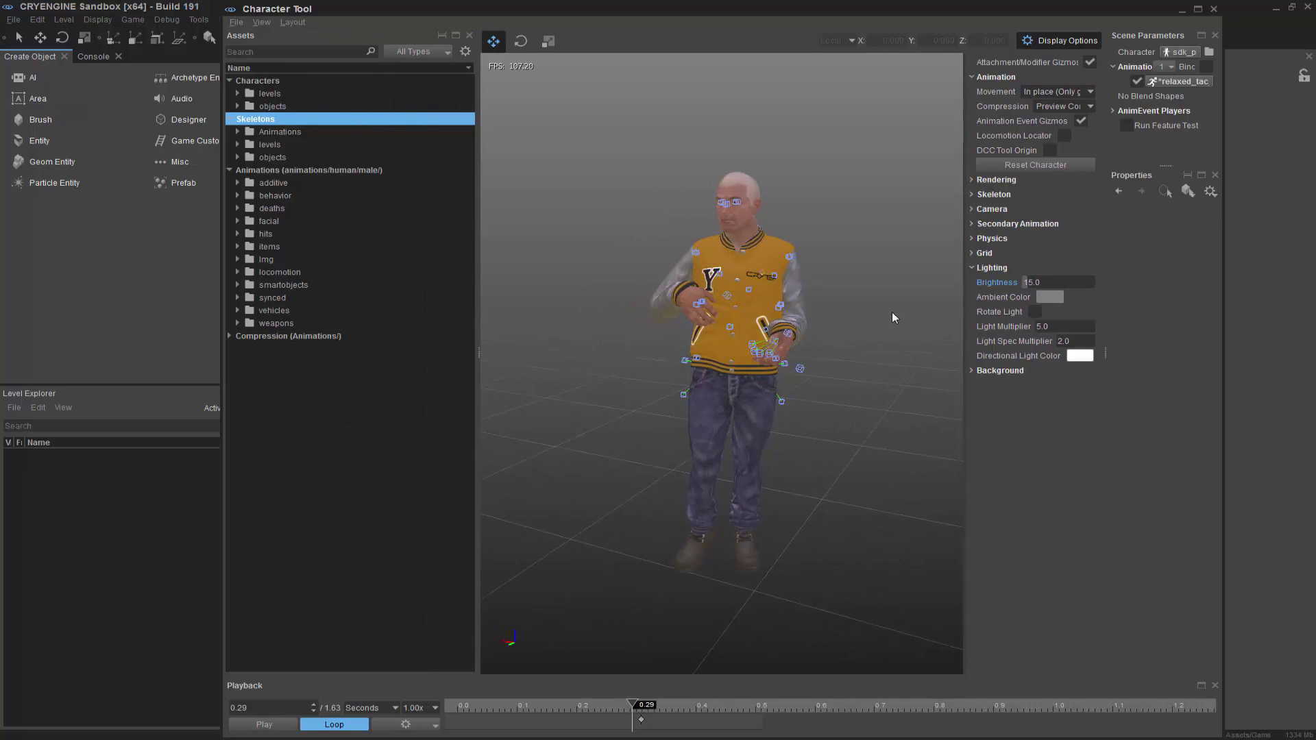
{"action": "left_click", "coordinate": [1062, 42]}
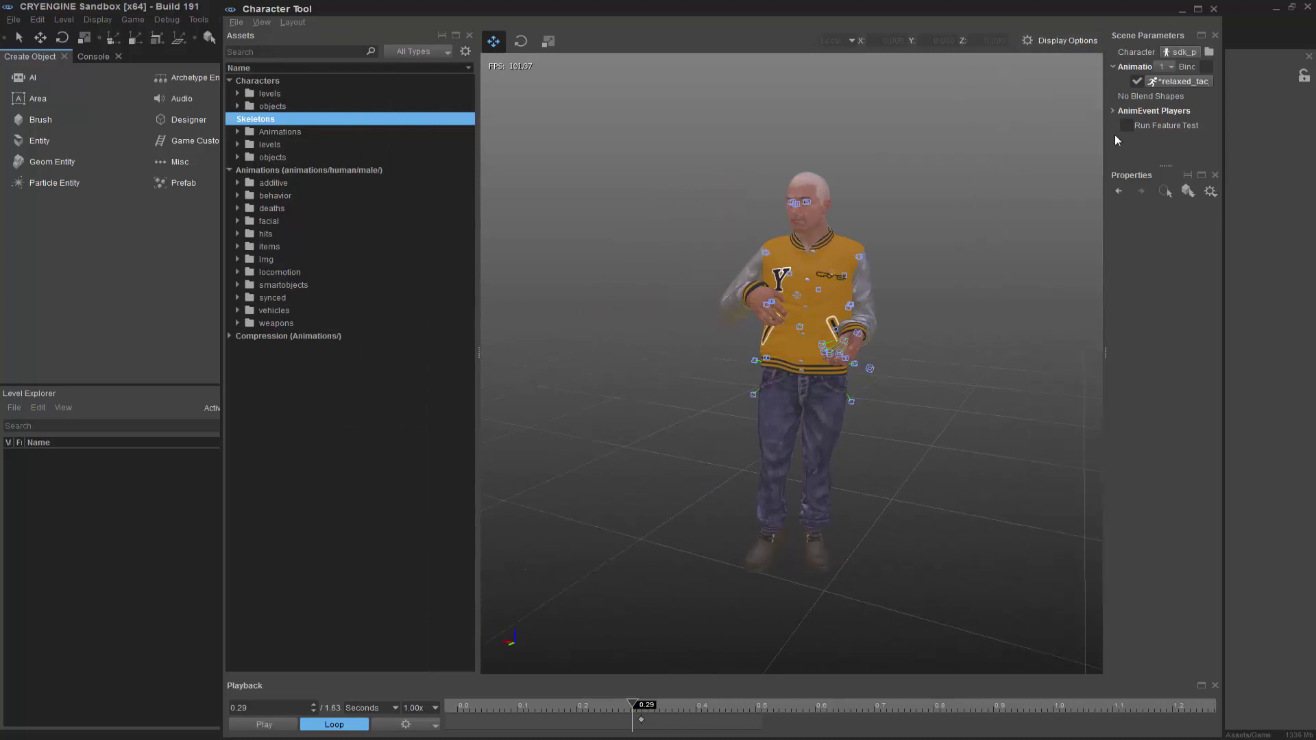
{"action": "left_click_drag", "start_coordinate": [1104, 140], "coordinate": [953, 174]}
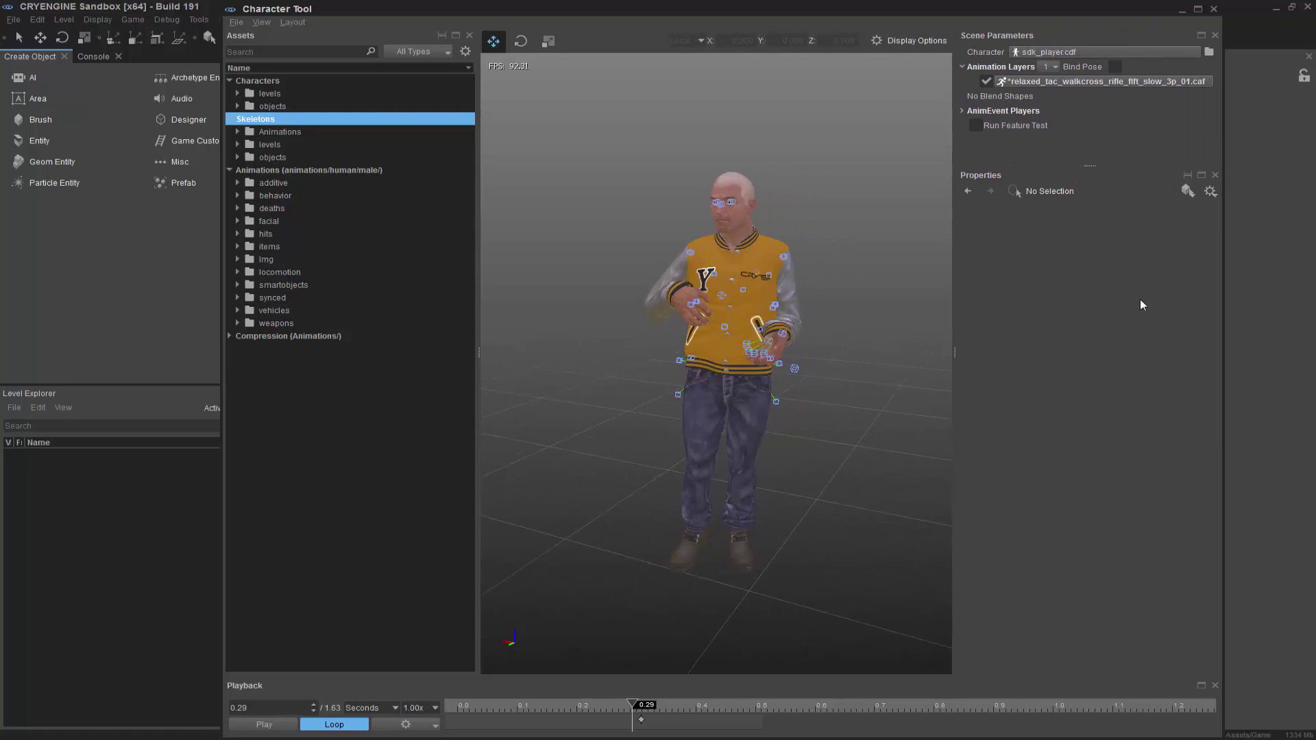
- Load relaxed_tac_walk_rifle_fwd_slow_3p_01 from locomotion > relaxed > walk, pause it, and select a footstep event marker
{"action": "left_click", "coordinate": [236, 272]}
{"action": "left_click", "coordinate": [245, 387]}
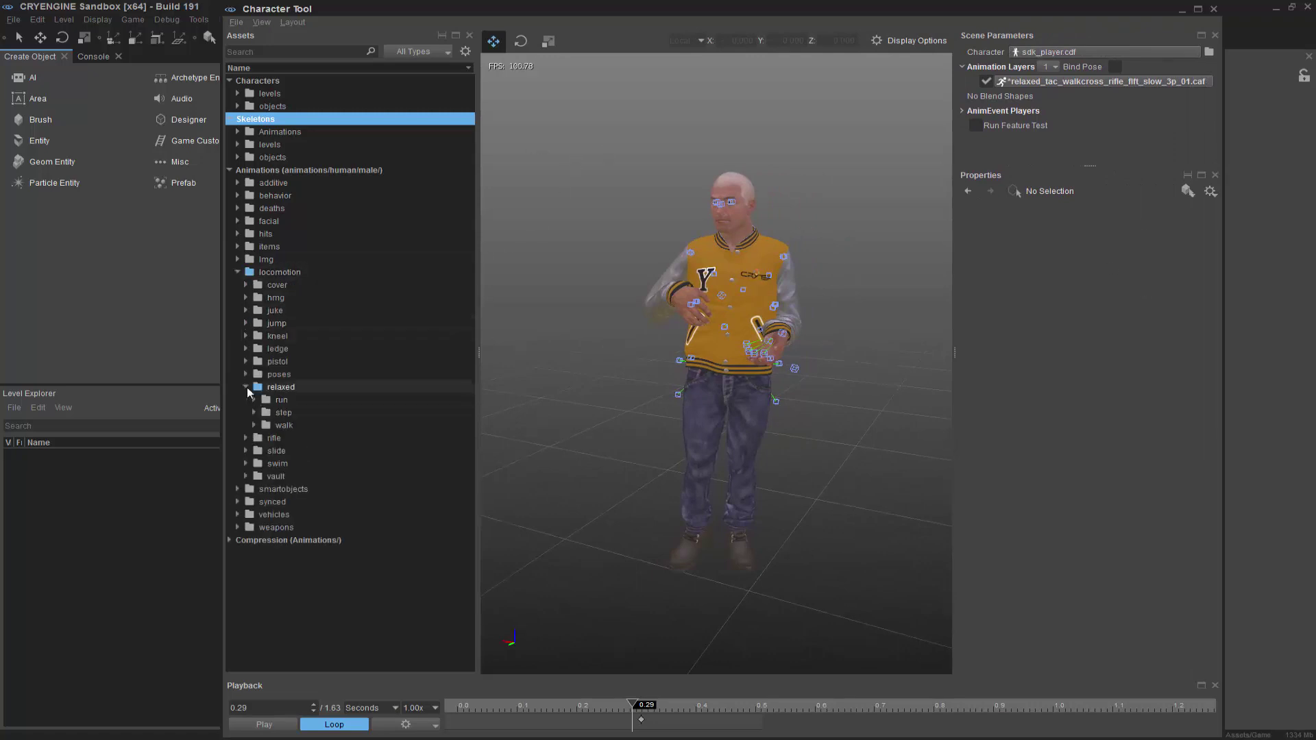
{"action": "double_click", "coordinate": [285, 427]}
{"action": "scroll", "coordinate": [356, 430], "scroll_direction": "down", "scroll_amount": 1}
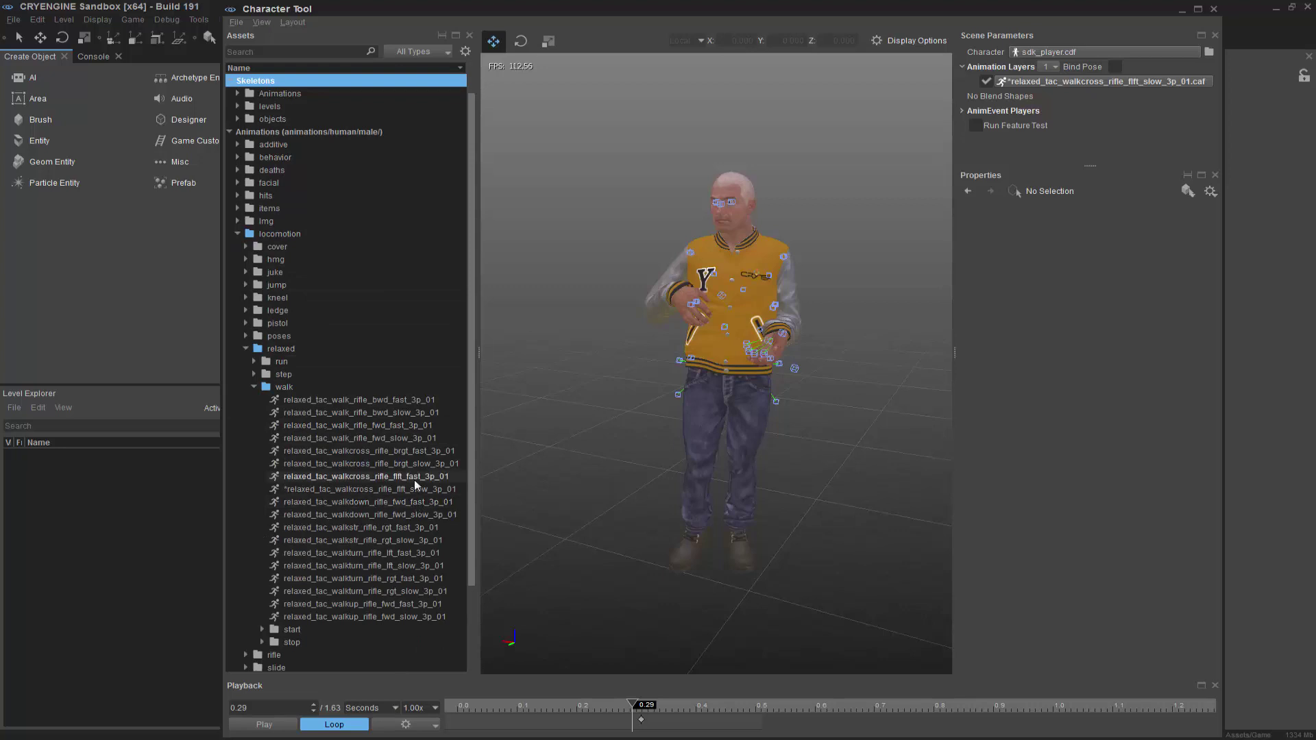
{"action": "left_click", "coordinate": [404, 439]}
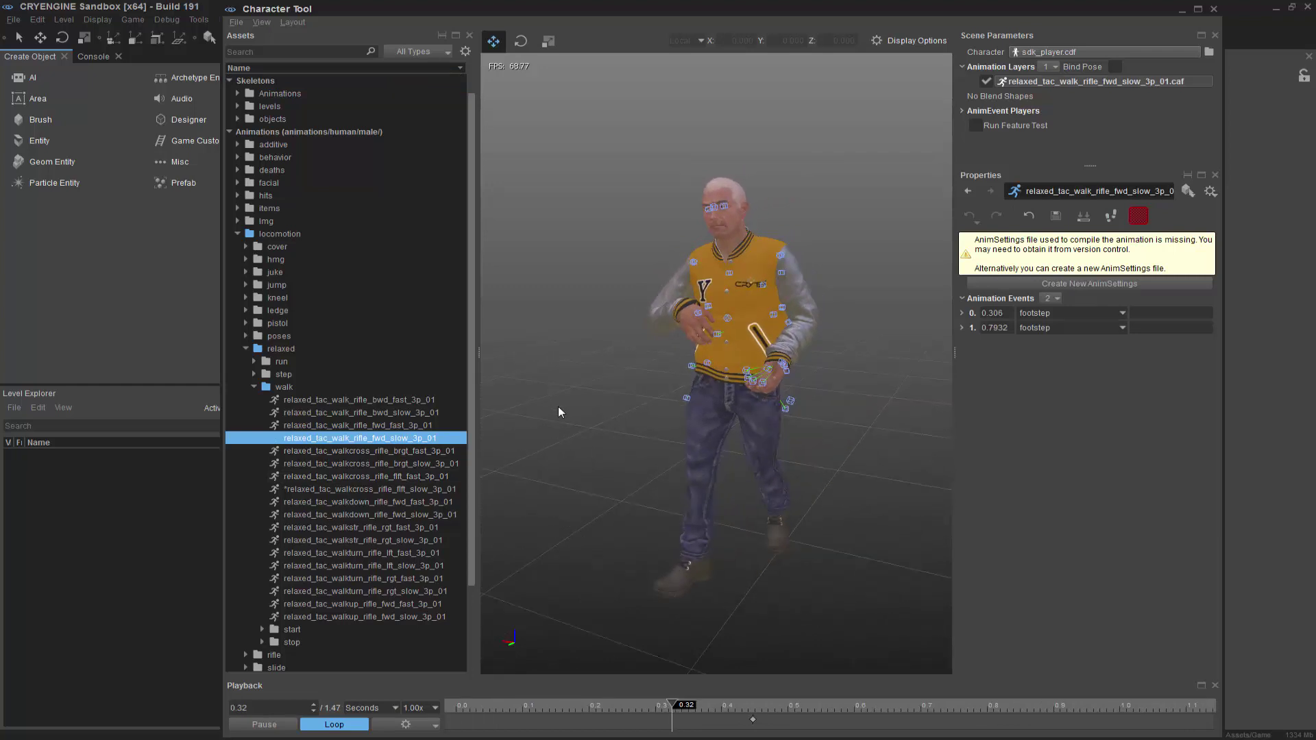
{"action": "left_click", "coordinate": [266, 725]}
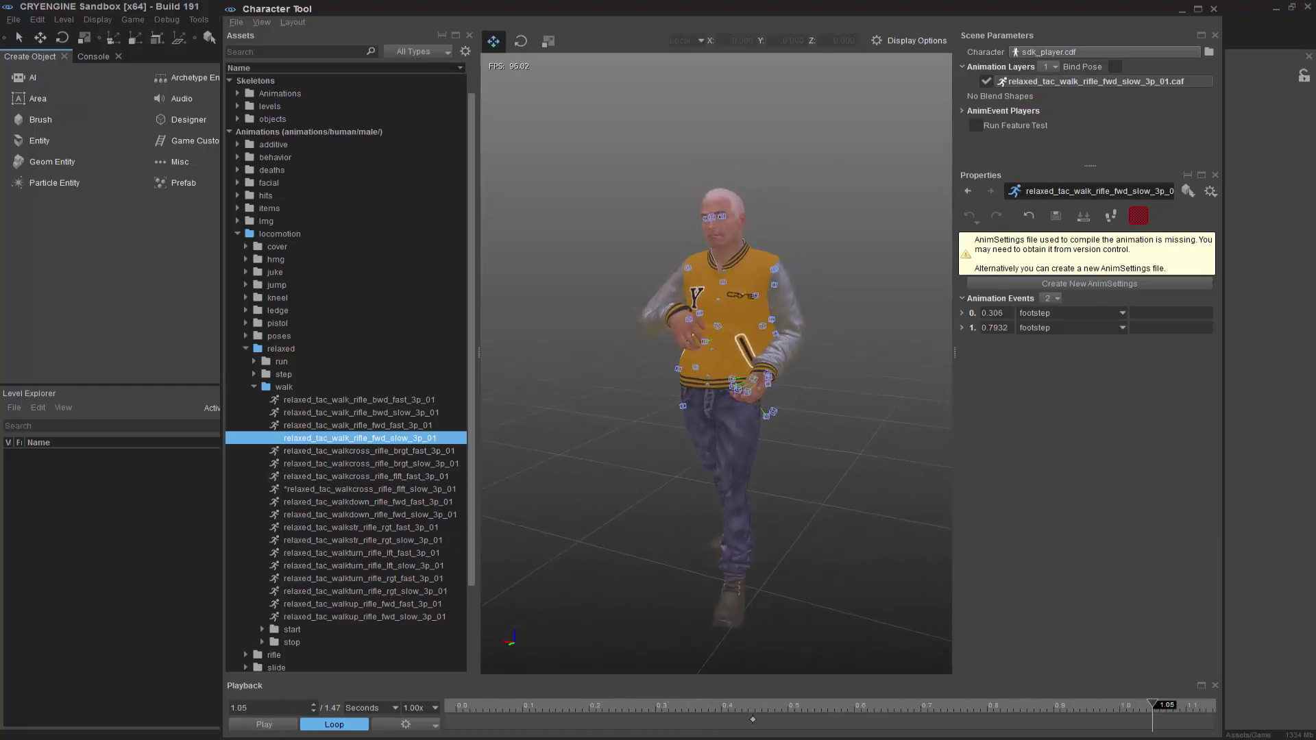
{"action": "left_click", "coordinate": [755, 723]}
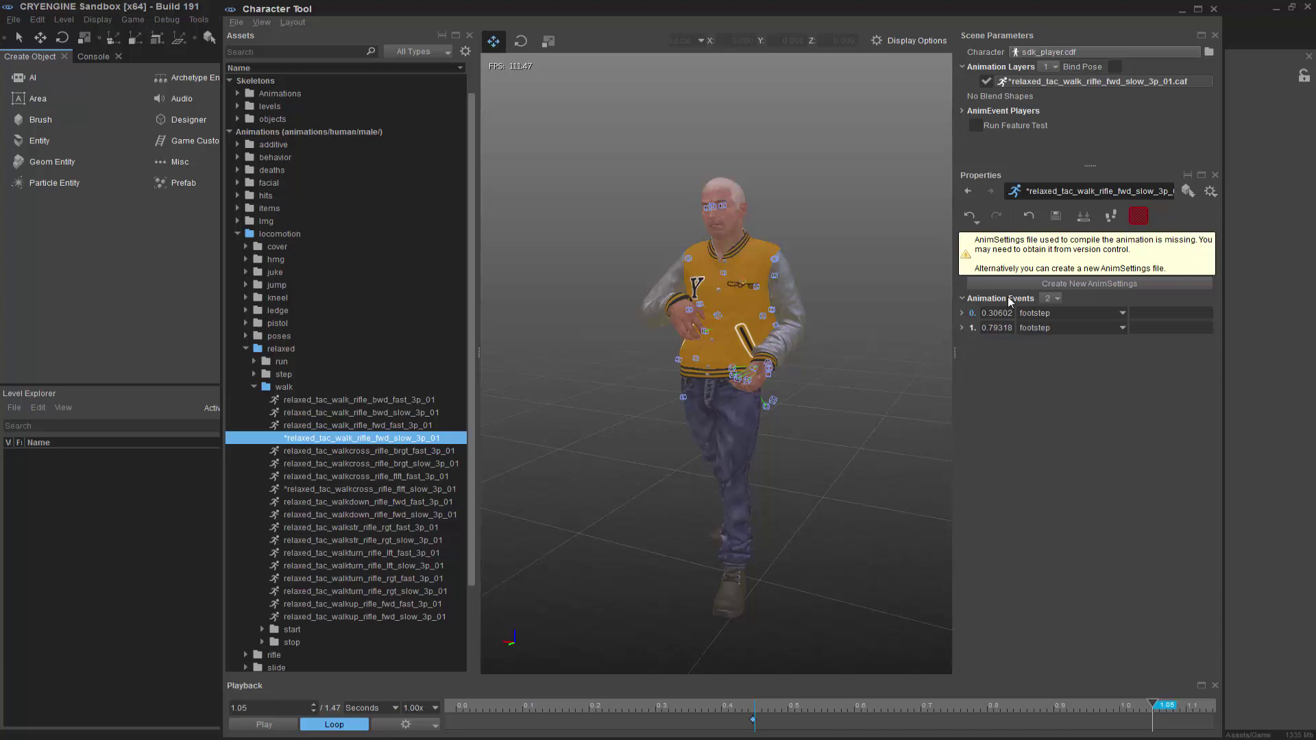
- Add a new footstep animation event and drag it earlier to about 0.137 s
{"action": "left_click", "coordinate": [1052, 299]}
{"action": "left_click", "coordinate": [1063, 336]}
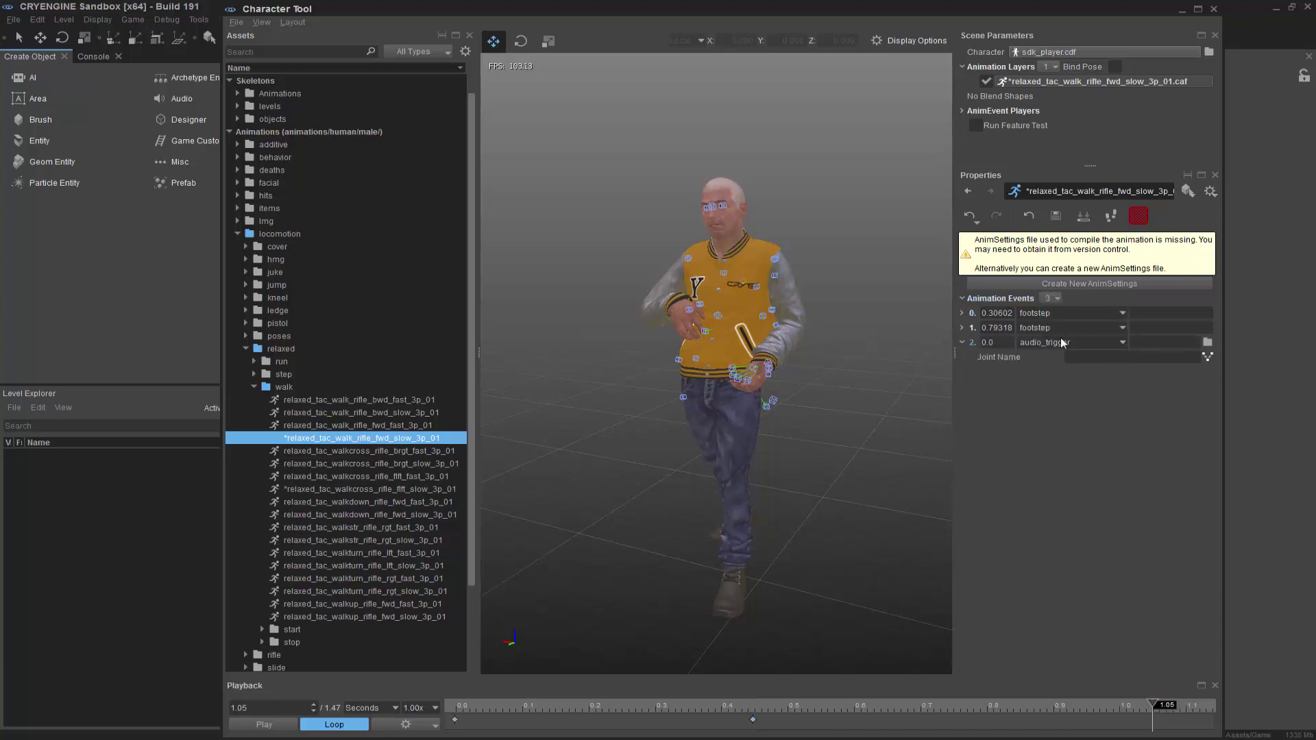
{"action": "left_click", "coordinate": [1064, 342]}
{"action": "left_click", "coordinate": [1070, 389]}
{"action": "key", "text": "Return"}
{"action": "left_click_drag", "start_coordinate": [649, 719], "coordinate": [591, 729]}
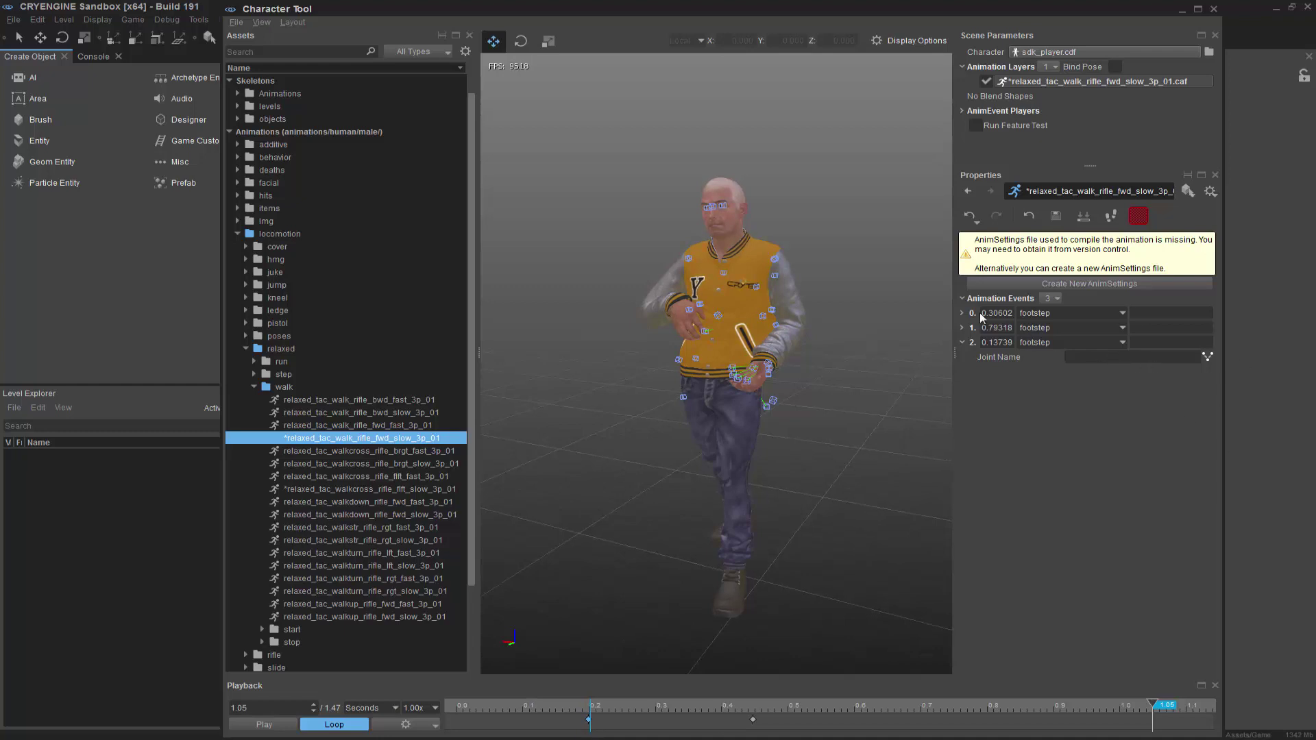
- Set the new event's joint name to Bip01 L Foot
{"action": "left_click", "coordinate": [961, 328]}
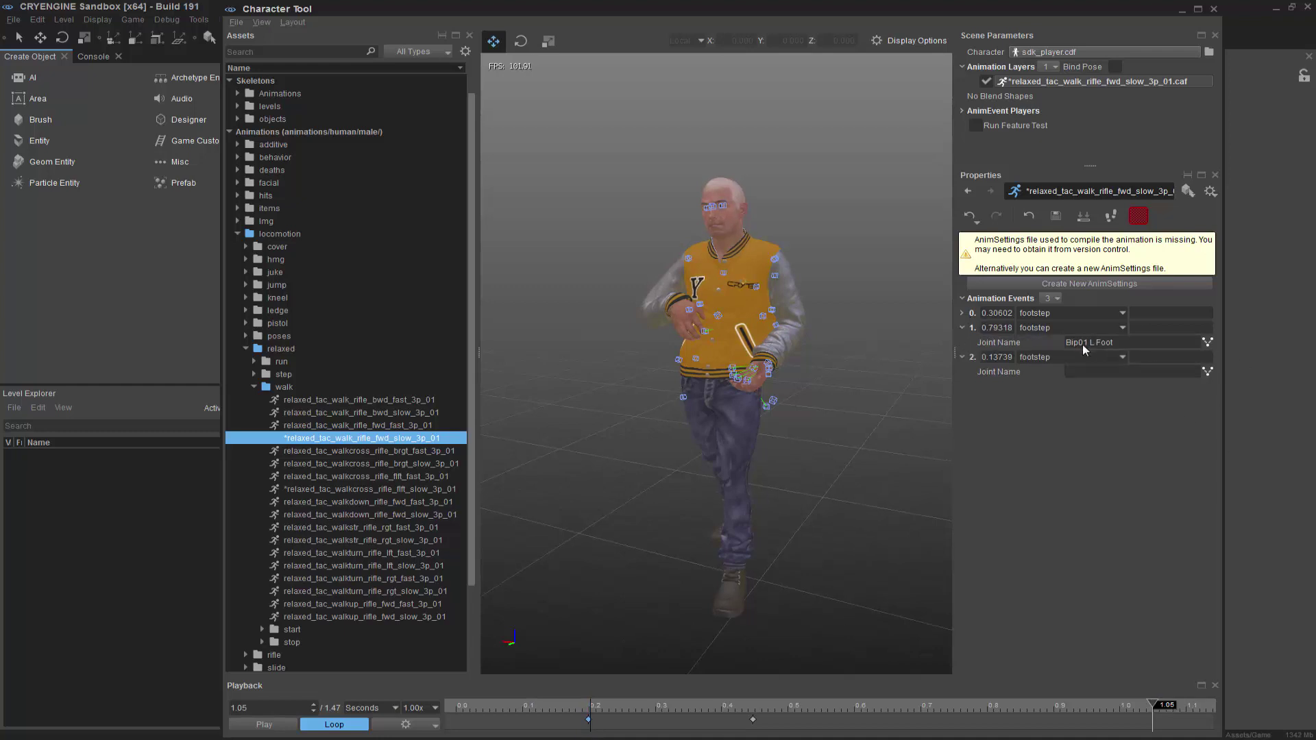
{"action": "left_click", "coordinate": [1206, 372]}
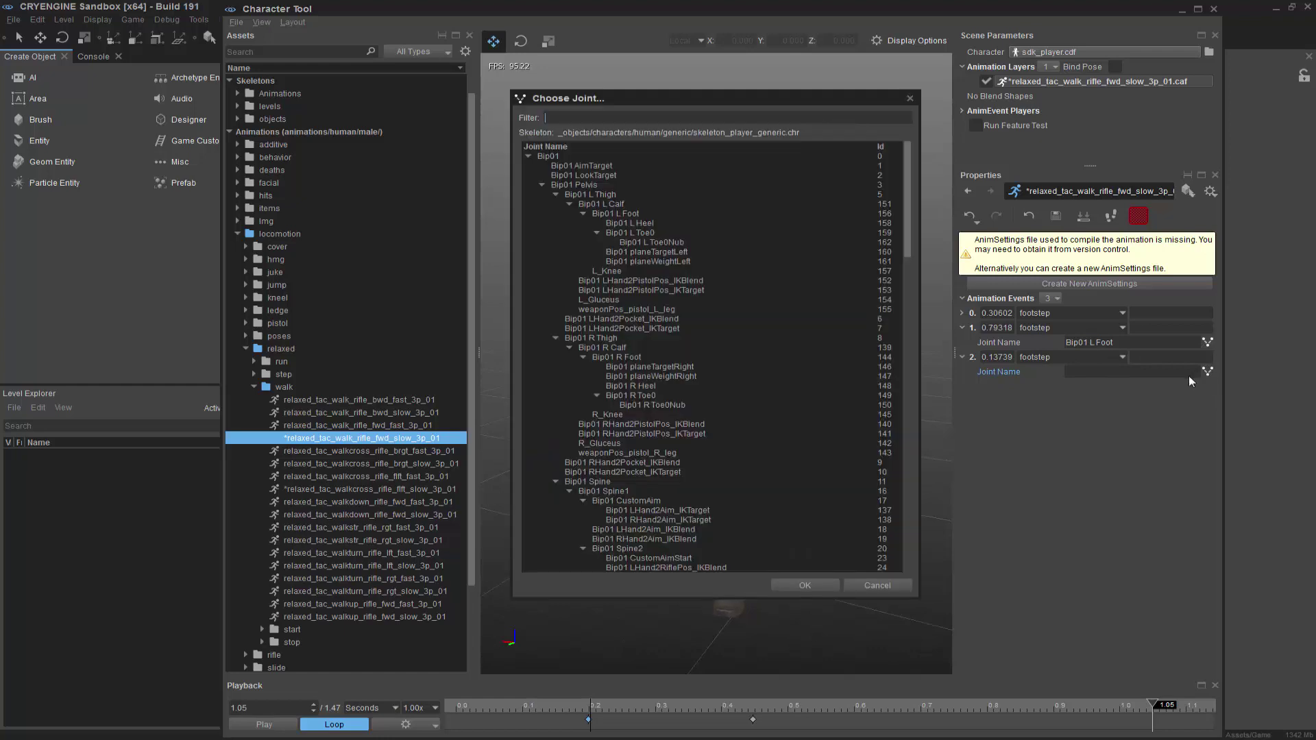
{"action": "left_click", "coordinate": [638, 215]}
{"action": "left_click", "coordinate": [805, 585]}
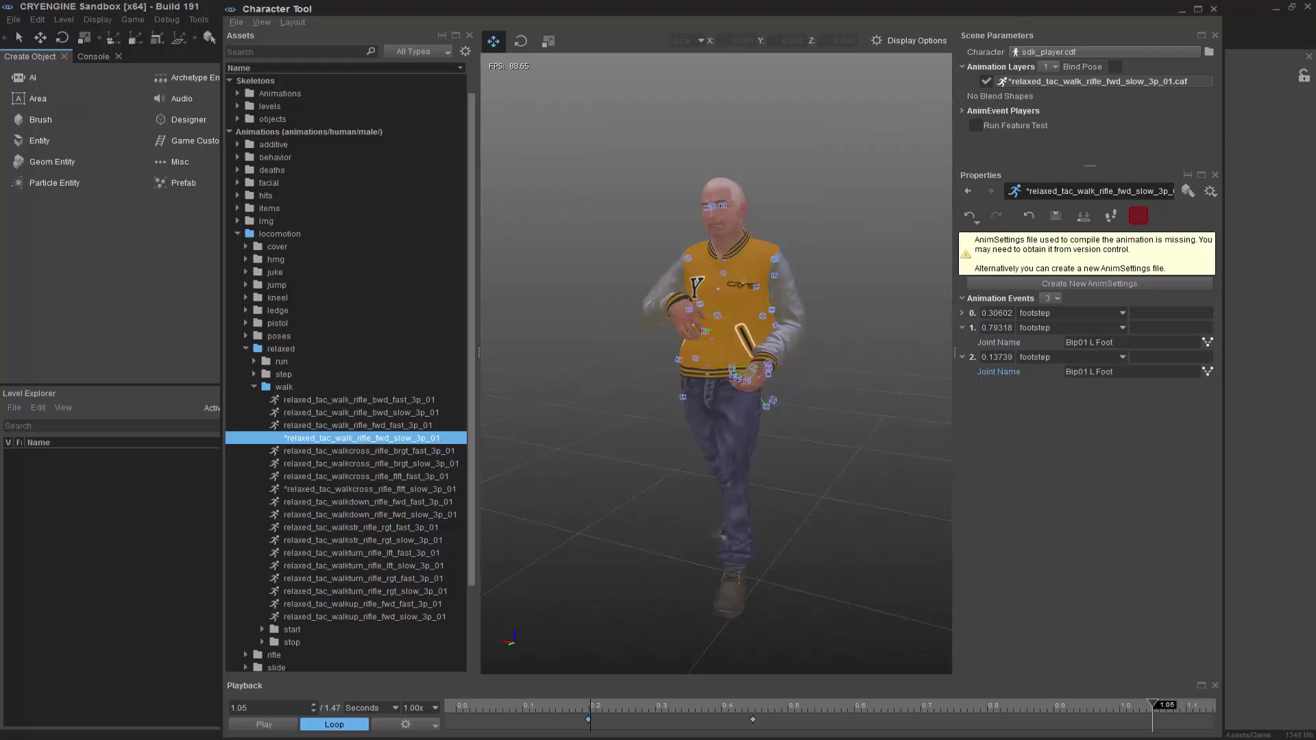
- Preview the walk animation, stop it at 0.77 s, and set event 1's time to 0.6
{"action": "left_click", "coordinate": [264, 724]}
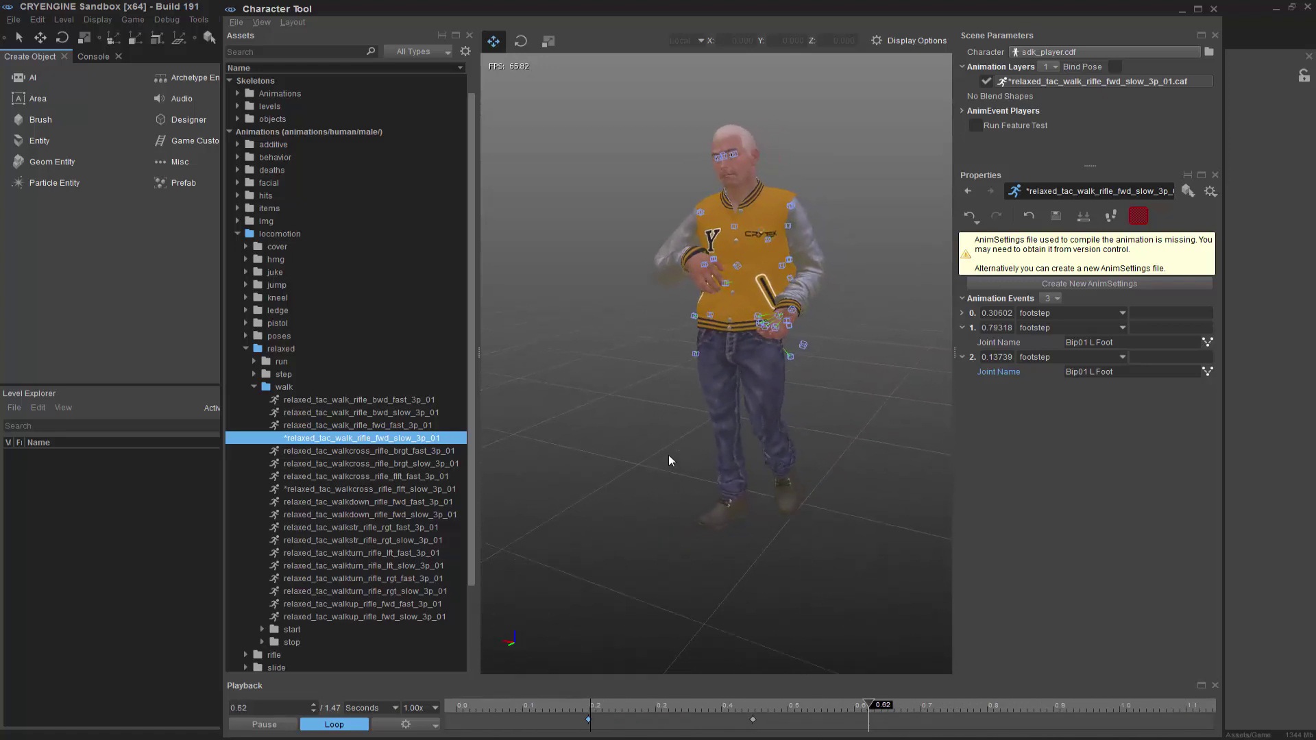
{"action": "key", "text": "space"}
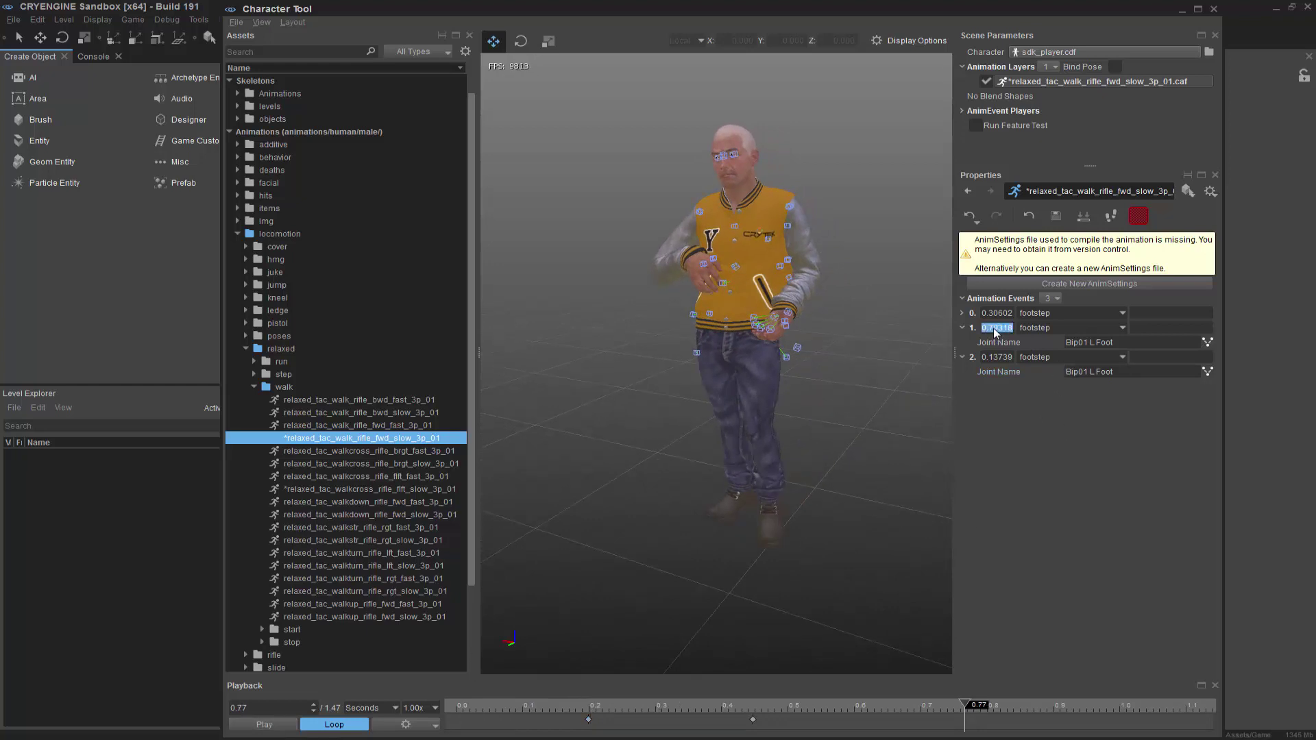
{"action": "type", "text": "0.6"}
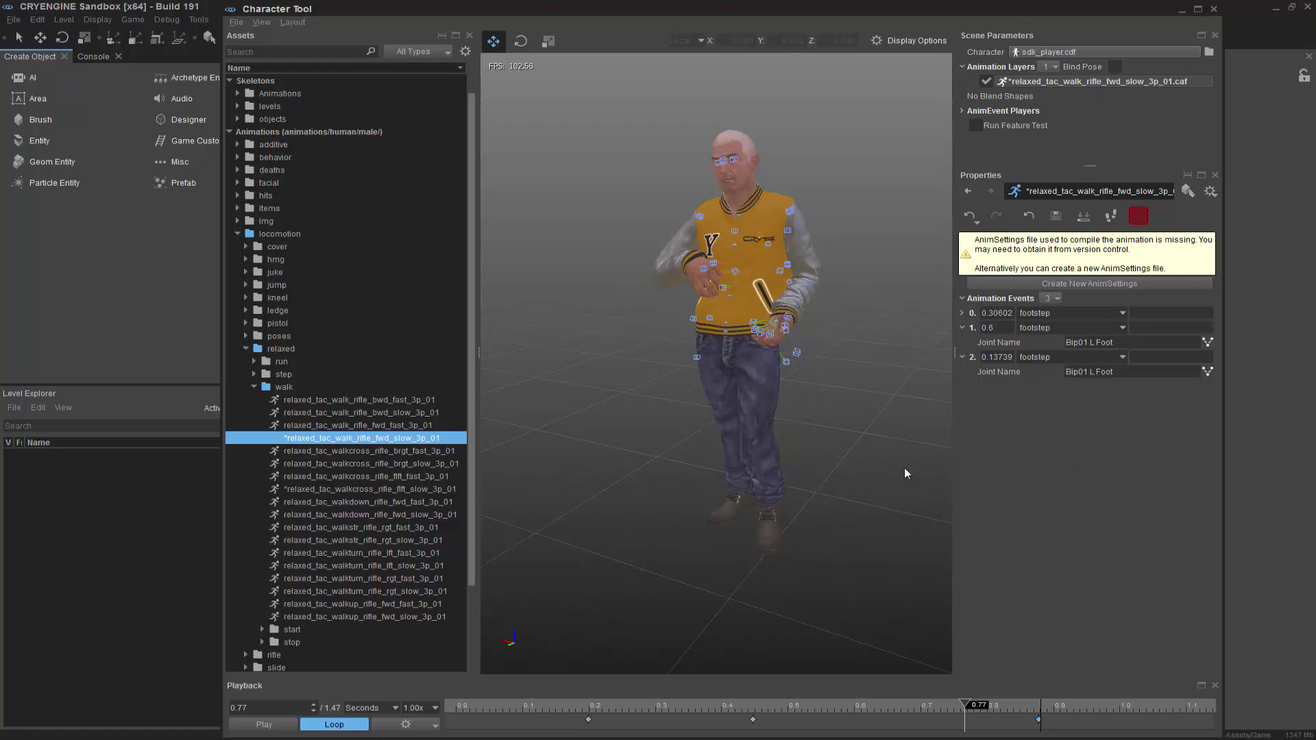
- Close the Character Tool, discarding the unsaved animation changes
{"action": "left_click", "coordinate": [1213, 8]}
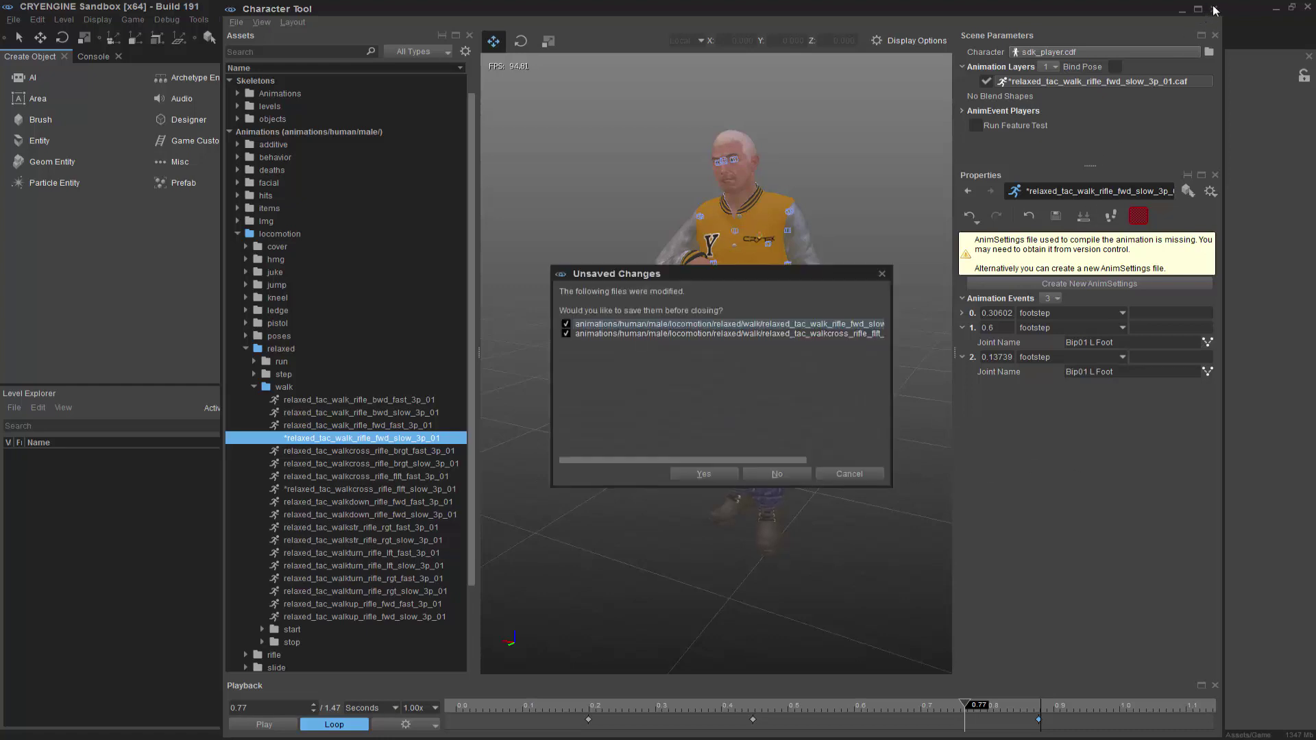
{"action": "left_click", "coordinate": [782, 475]}
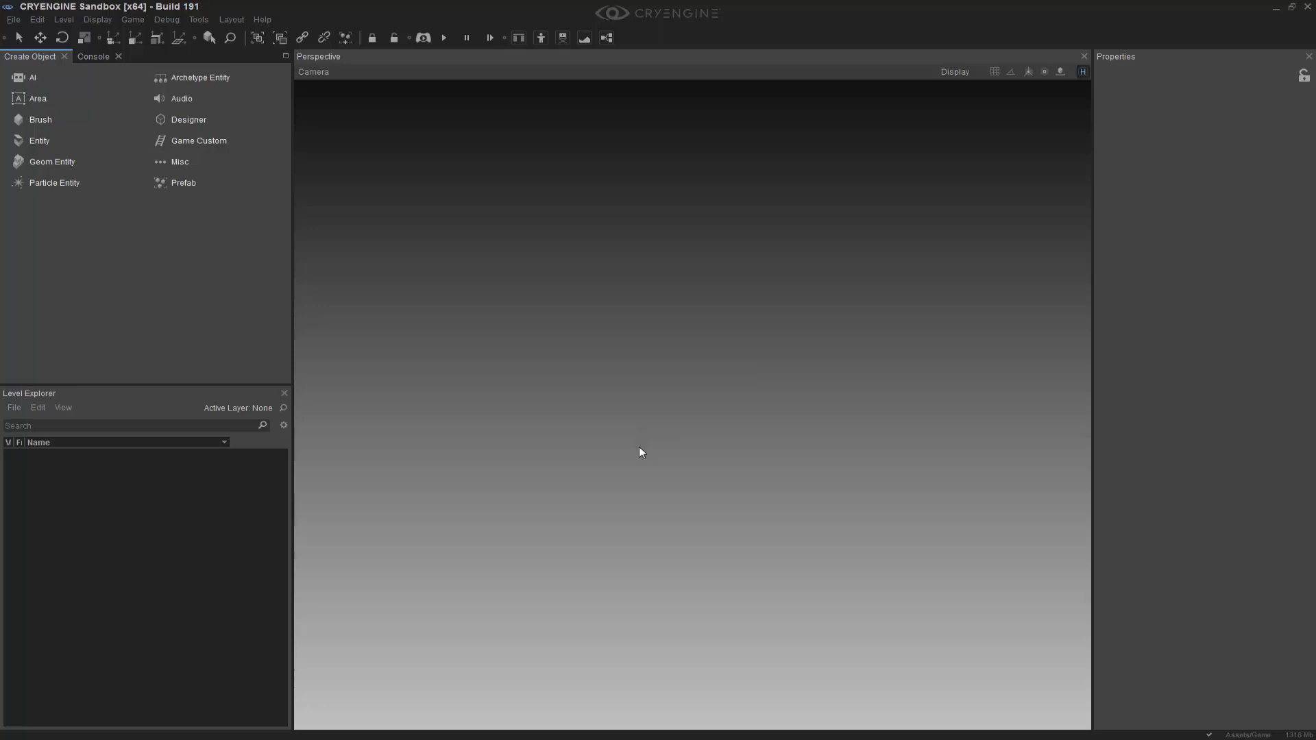
- Bring Notepad++ forward and show player.lua at its CharacterSounds footstep signal lines
{"action": "mouse_move", "coordinate": [274, 733]}
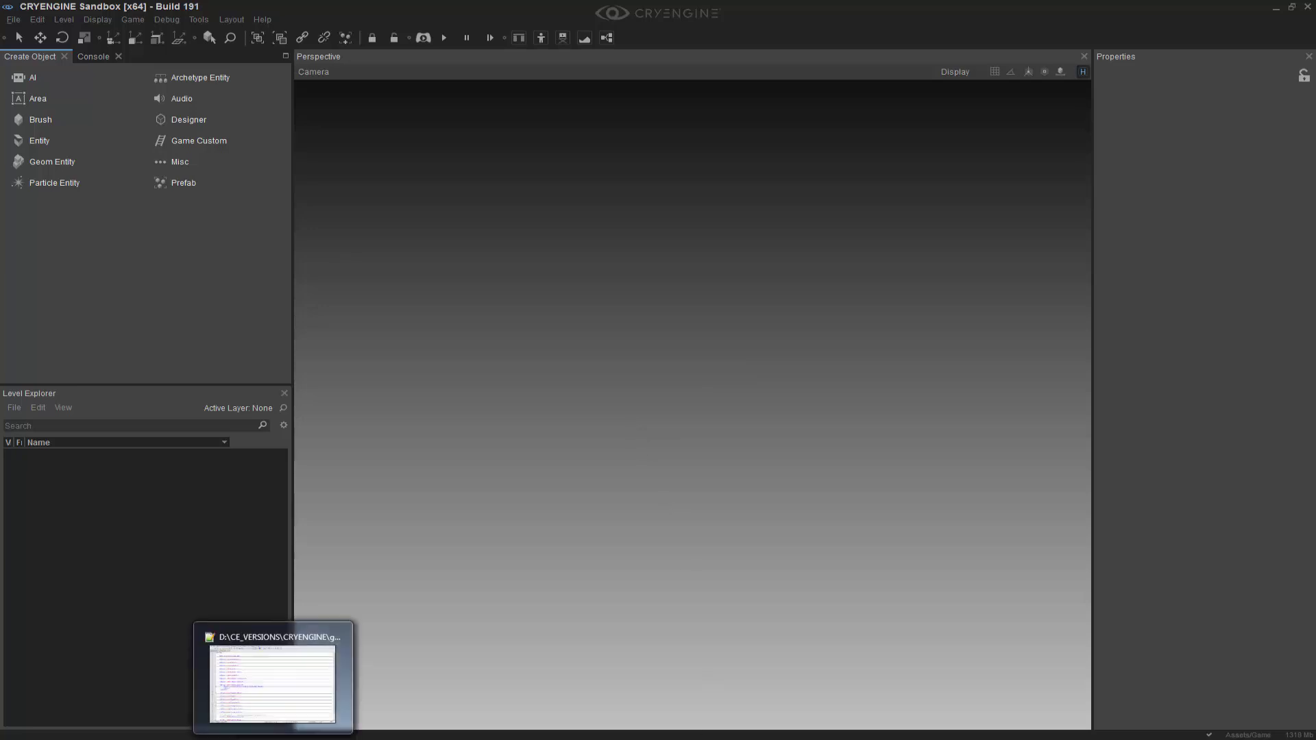
{"action": "left_click", "coordinate": [268, 675]}
{"action": "left_click_drag", "start_coordinate": [720, 100], "coordinate": [641, 152]}
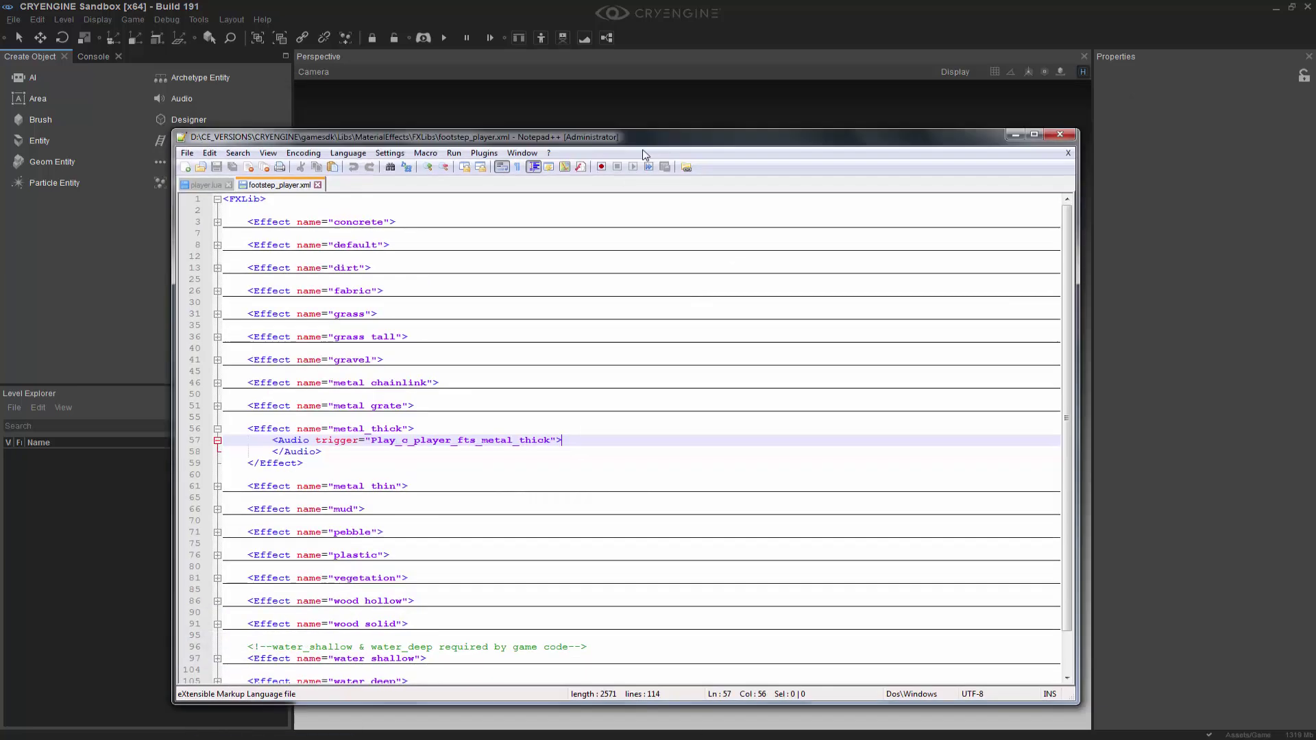
{"action": "left_click", "coordinate": [193, 196]}
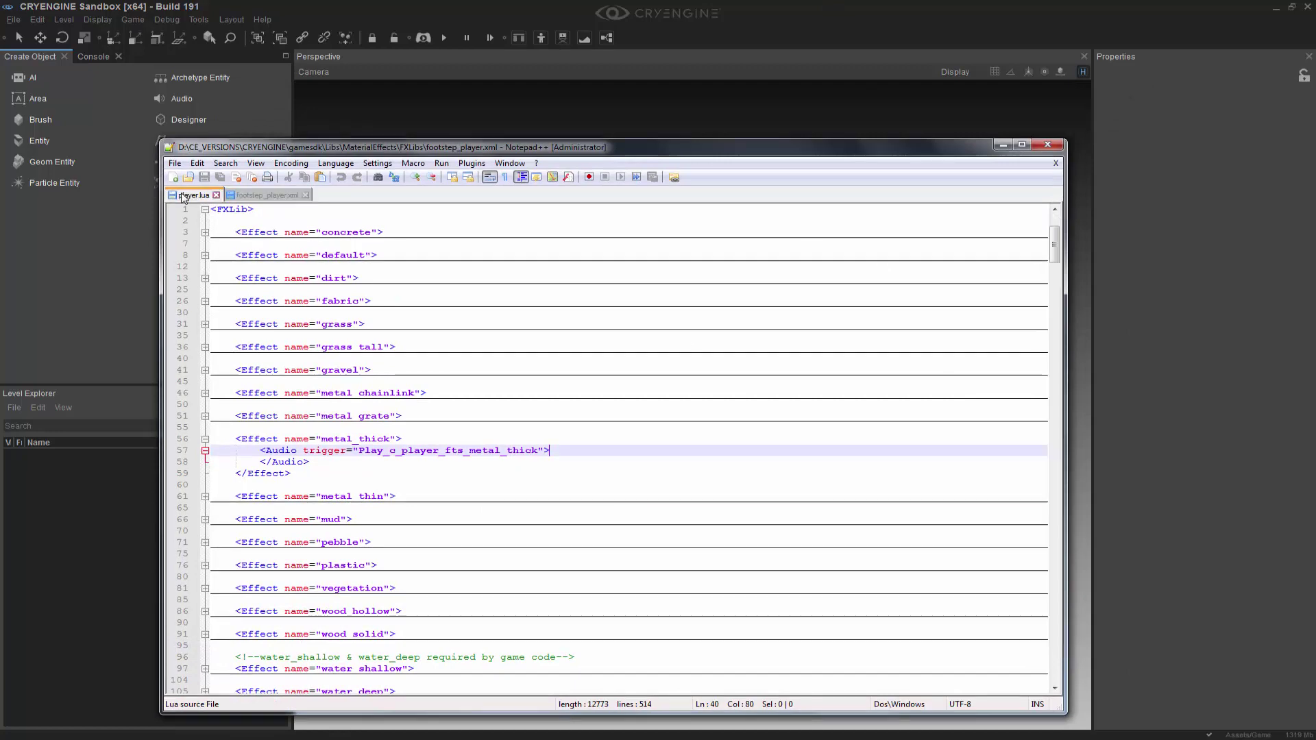
{"action": "scroll", "coordinate": [828, 311], "scroll_direction": "down", "scroll_amount": 2}
{"action": "left_click", "coordinate": [817, 439]}
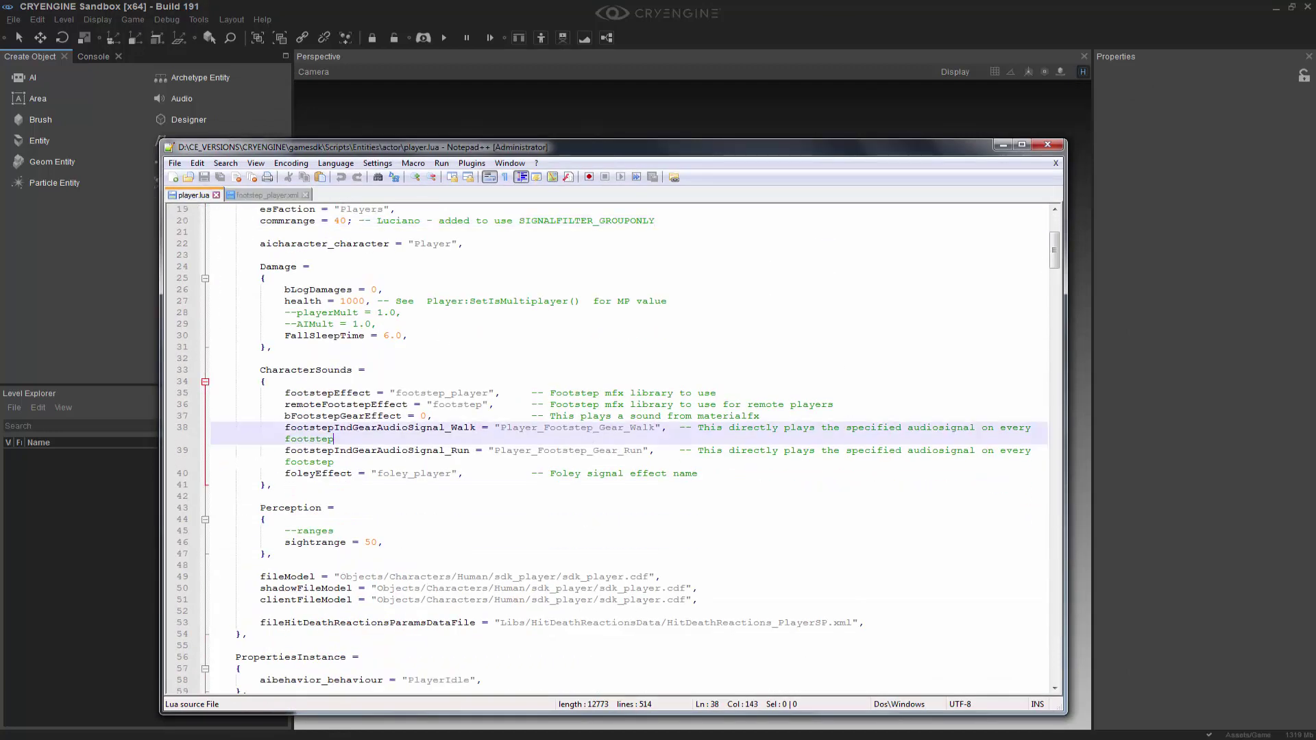
- Open File Explorer and go to the CRYENGINE folder on the DATA (D:) drive
{"action": "key", "text": "super+e"}
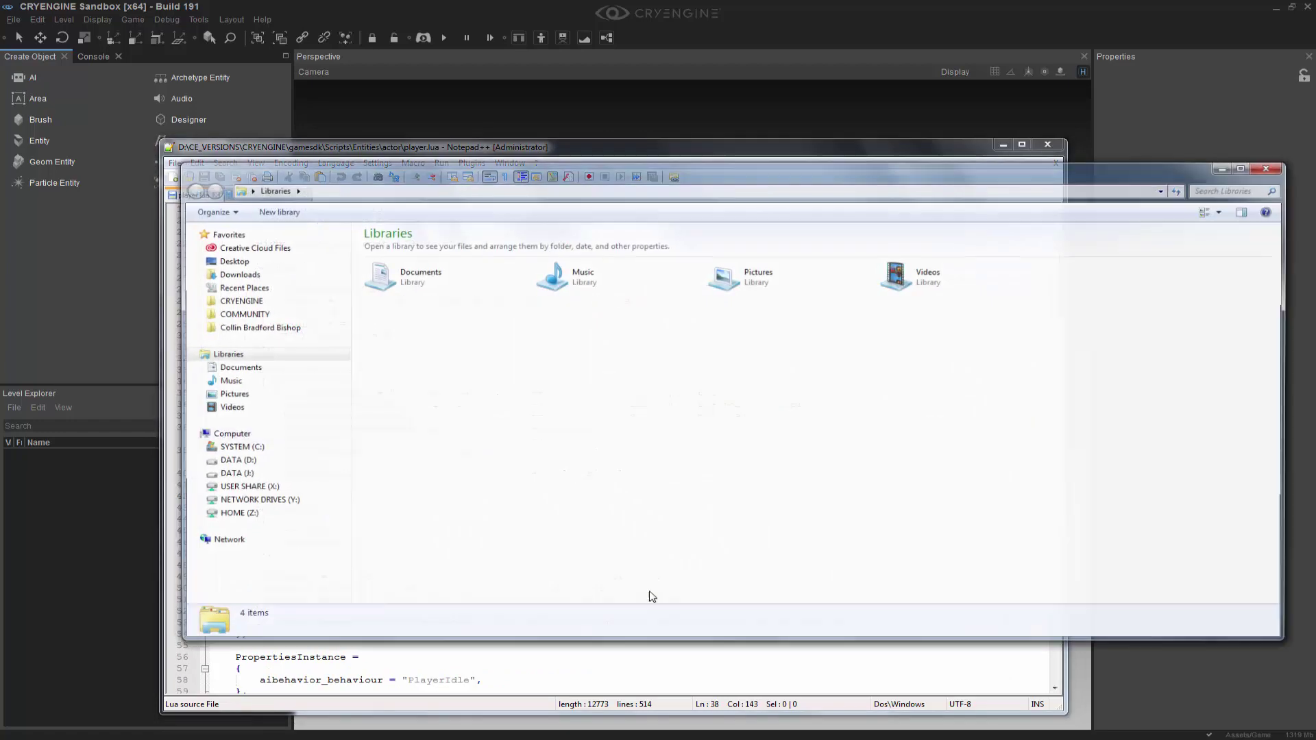
{"action": "left_click", "coordinate": [221, 305]}
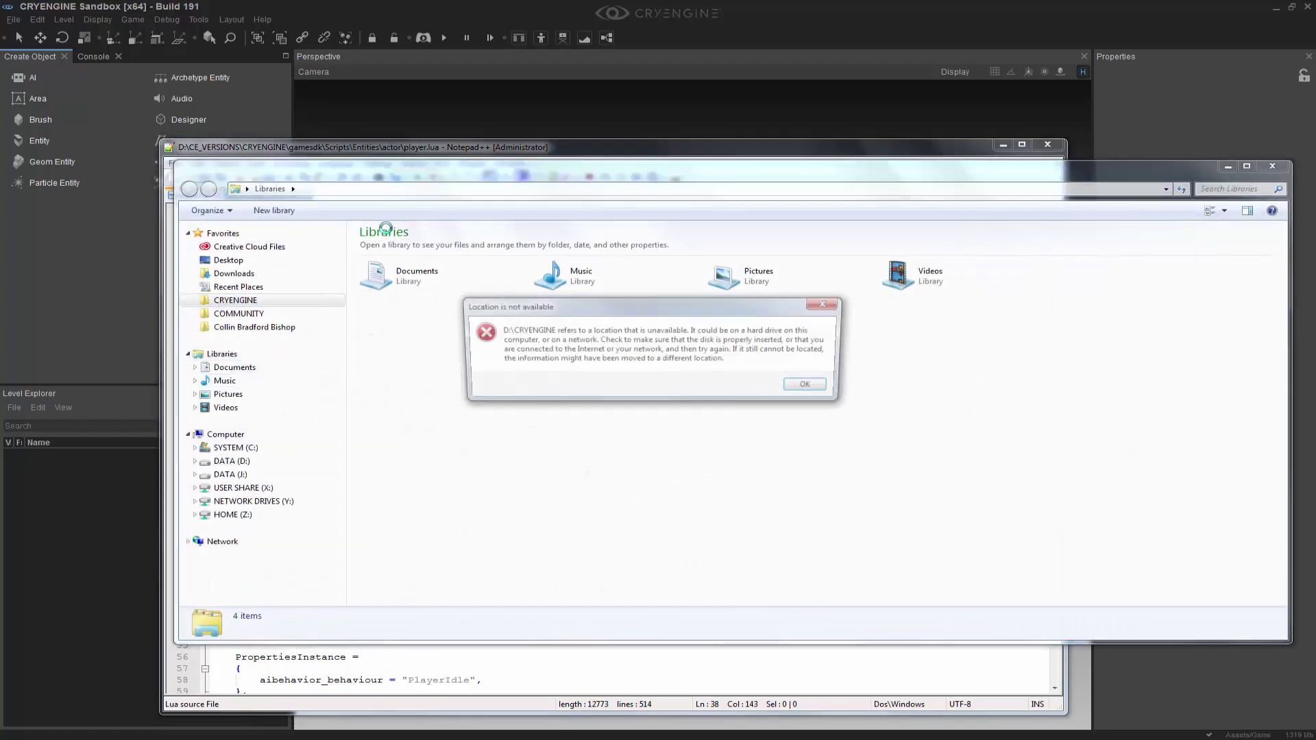
{"action": "left_click", "coordinate": [837, 396]}
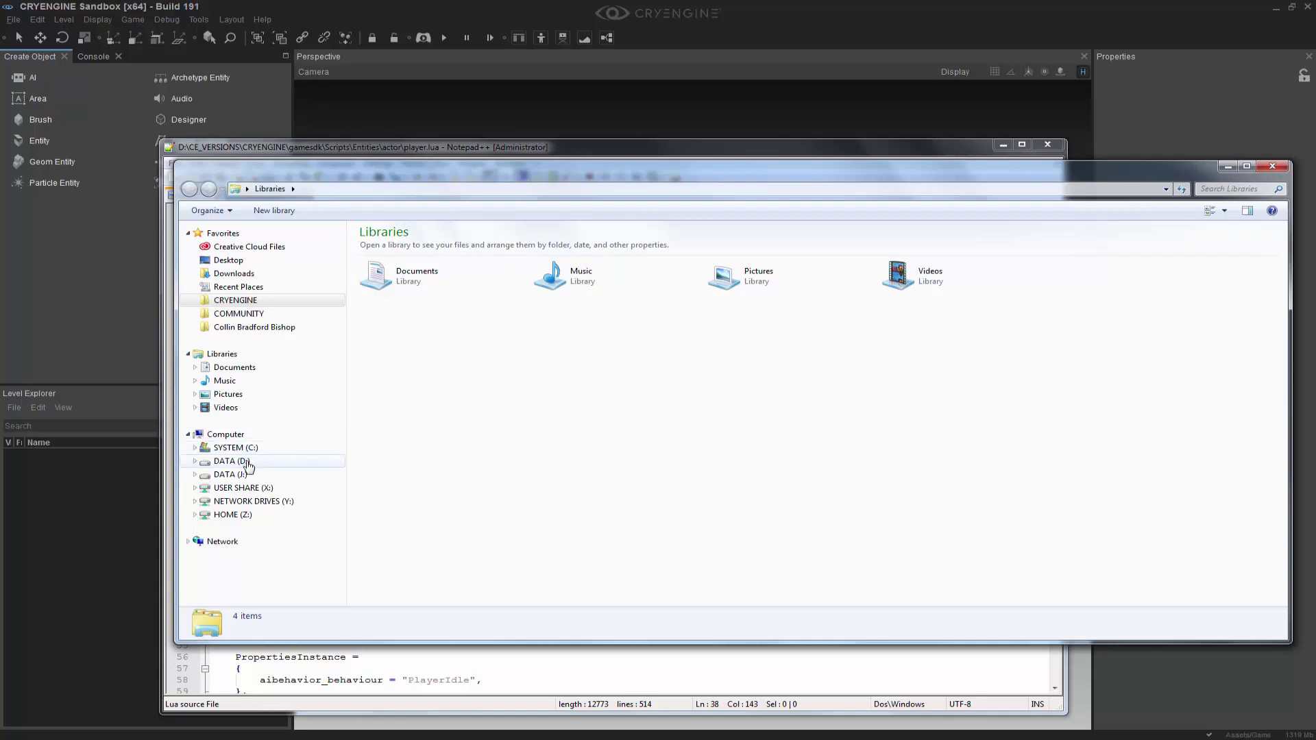
{"action": "left_click", "coordinate": [243, 461]}
{"action": "double_click", "coordinate": [403, 248]}
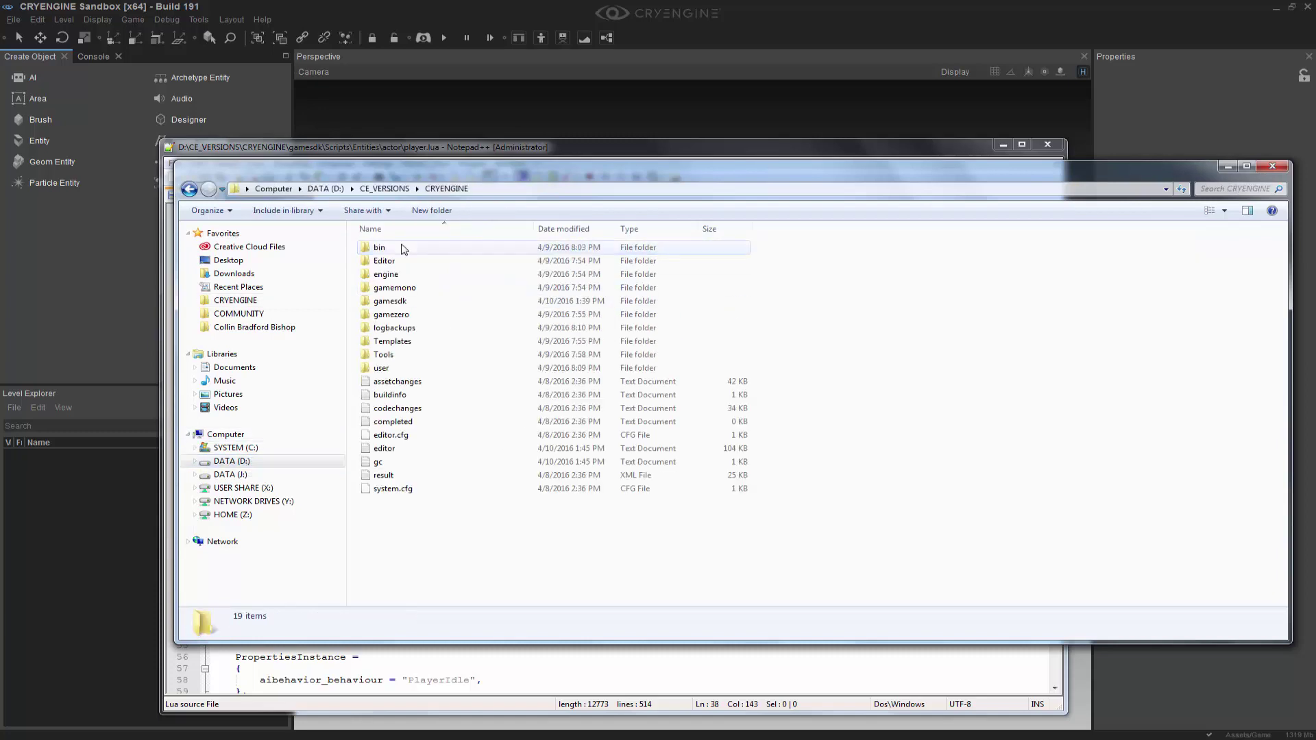
- Browse into gamesdk\Scripts\Entities\actor, locate player.lua, and return to its Notepad++ window
{"action": "double_click", "coordinate": [404, 300]}
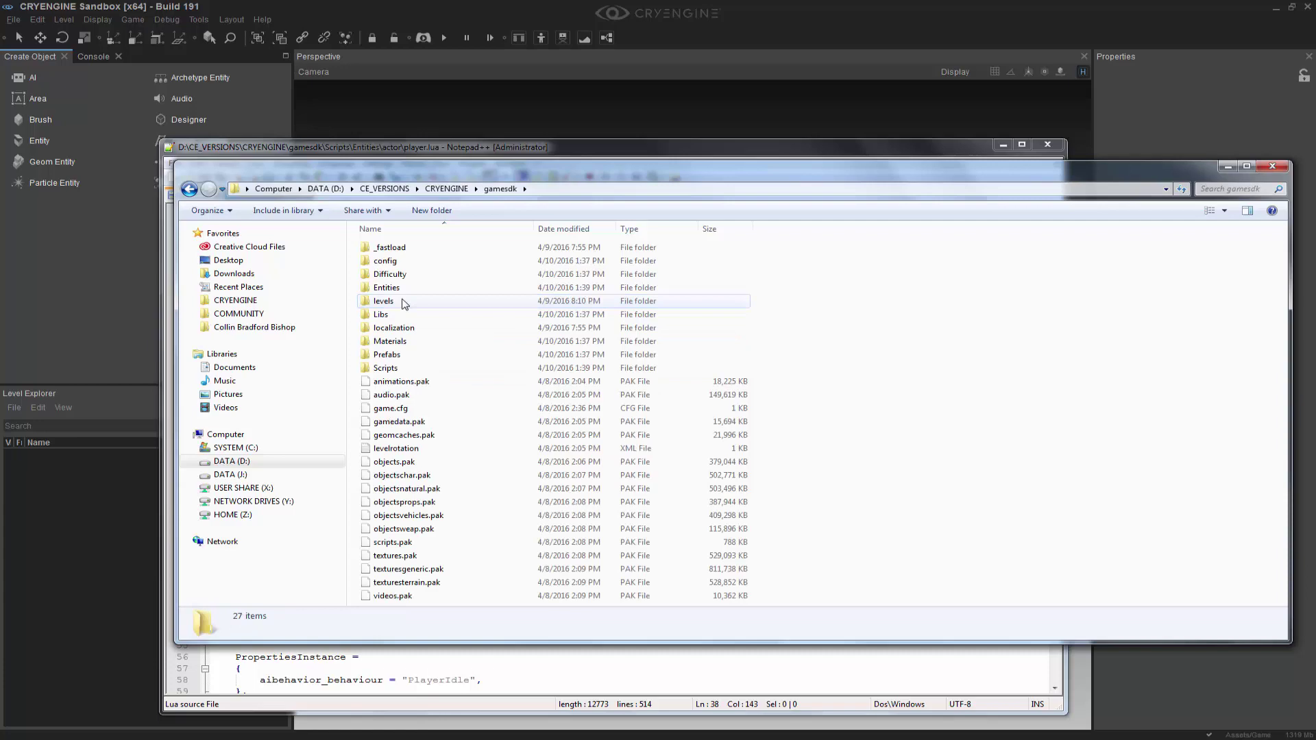
{"action": "double_click", "coordinate": [410, 370]}
{"action": "double_click", "coordinate": [401, 288]}
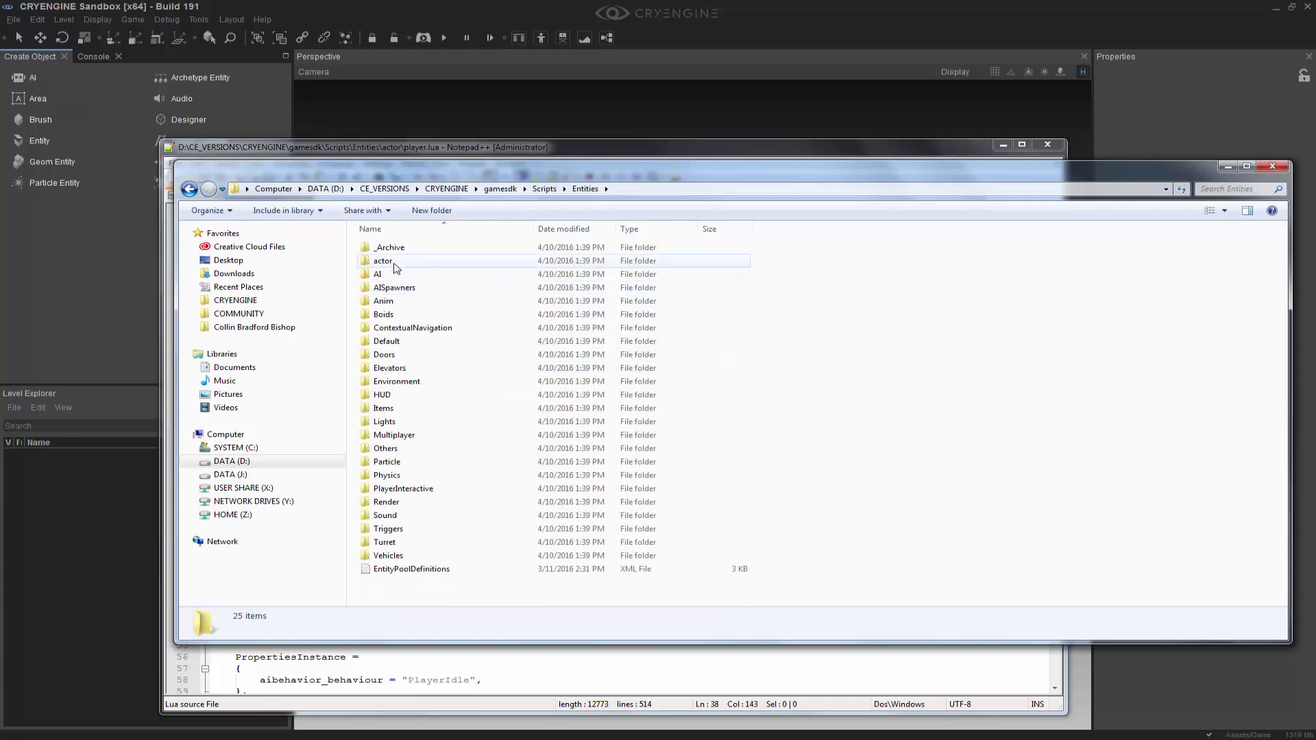
{"action": "double_click", "coordinate": [383, 261]}
{"action": "right_click", "coordinate": [403, 294]}
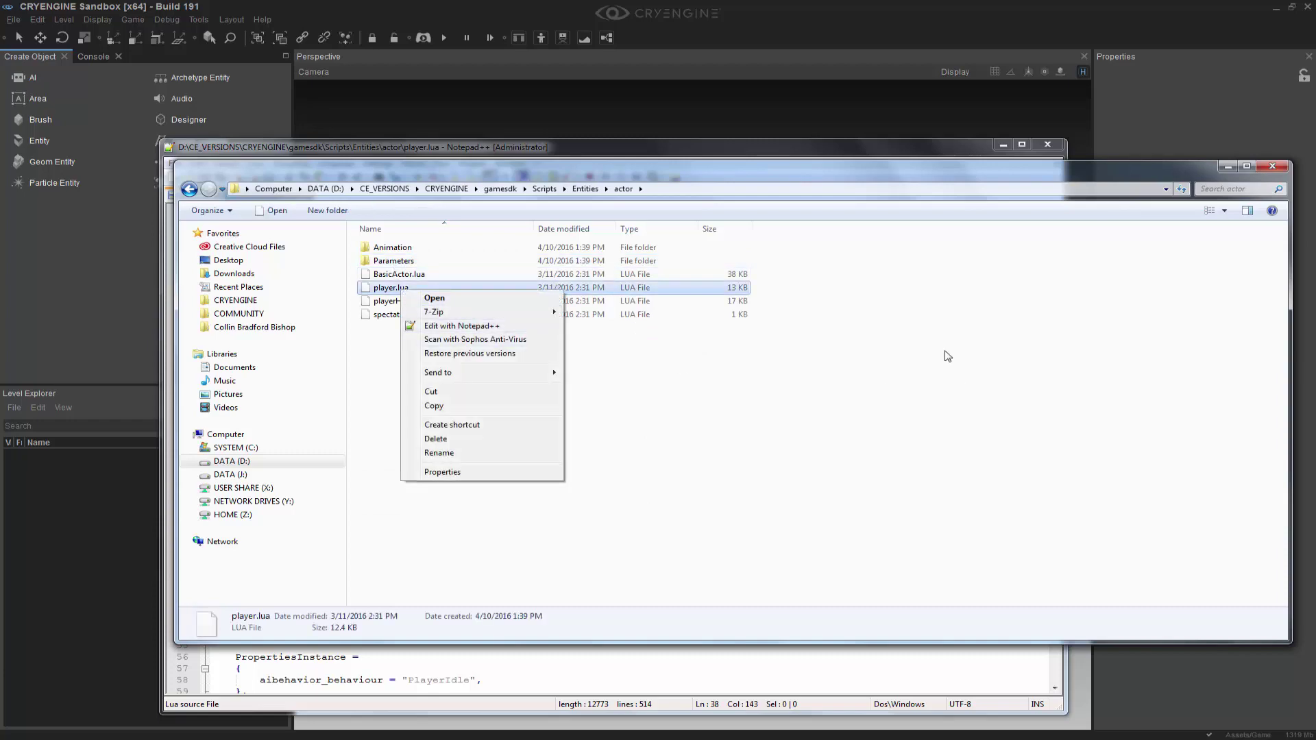
{"action": "left_click", "coordinate": [852, 154]}
- Scroll player.lua, select the model path lines 48–51, and fold then unfold CharacterSounds
{"action": "scroll", "coordinate": [786, 421], "scroll_direction": "up", "scroll_amount": 6}
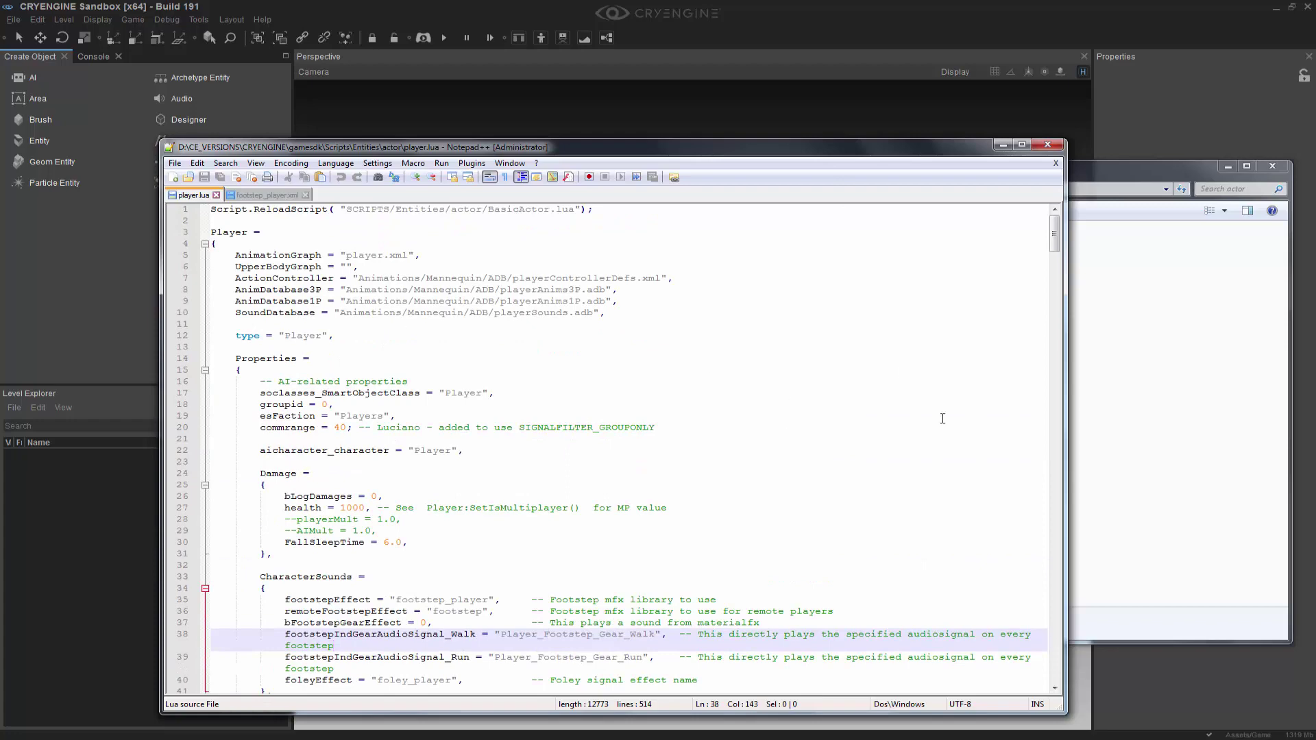
{"action": "scroll", "coordinate": [875, 405], "scroll_direction": "down", "scroll_amount": 12}
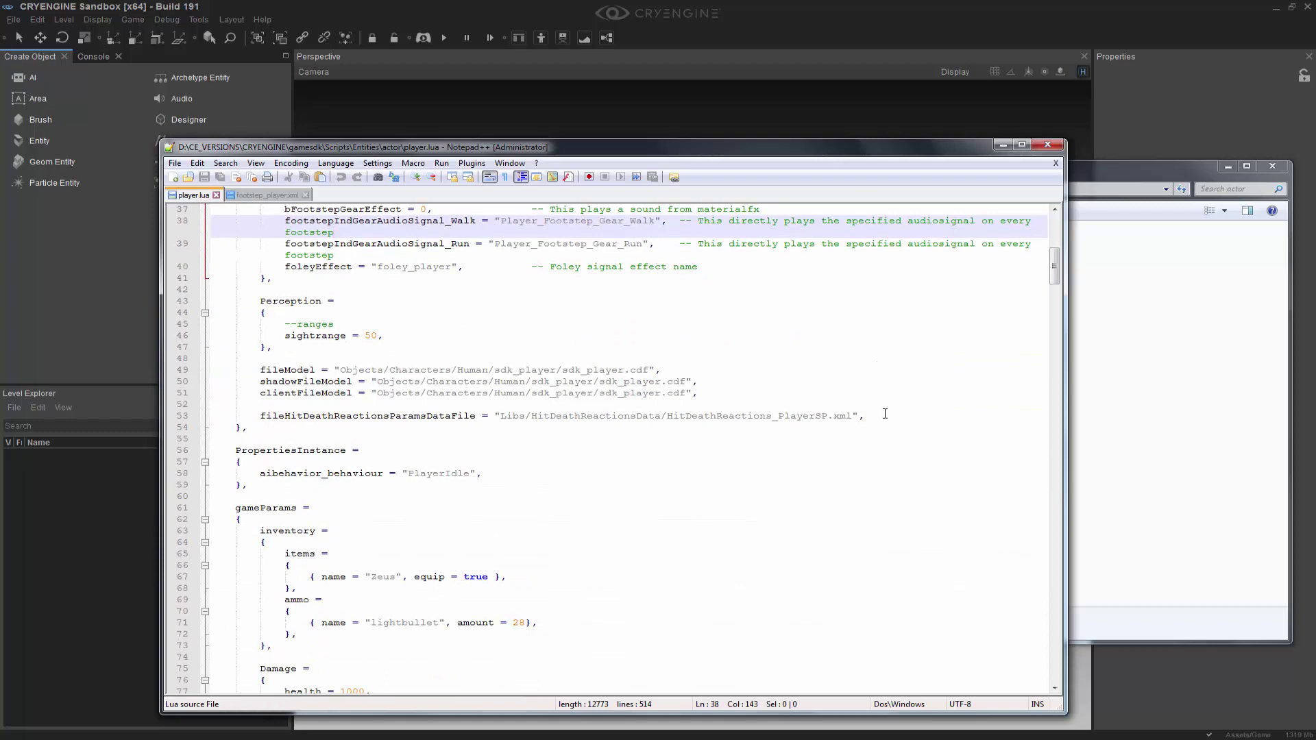
{"action": "left_click_drag", "start_coordinate": [714, 394], "coordinate": [194, 359]}
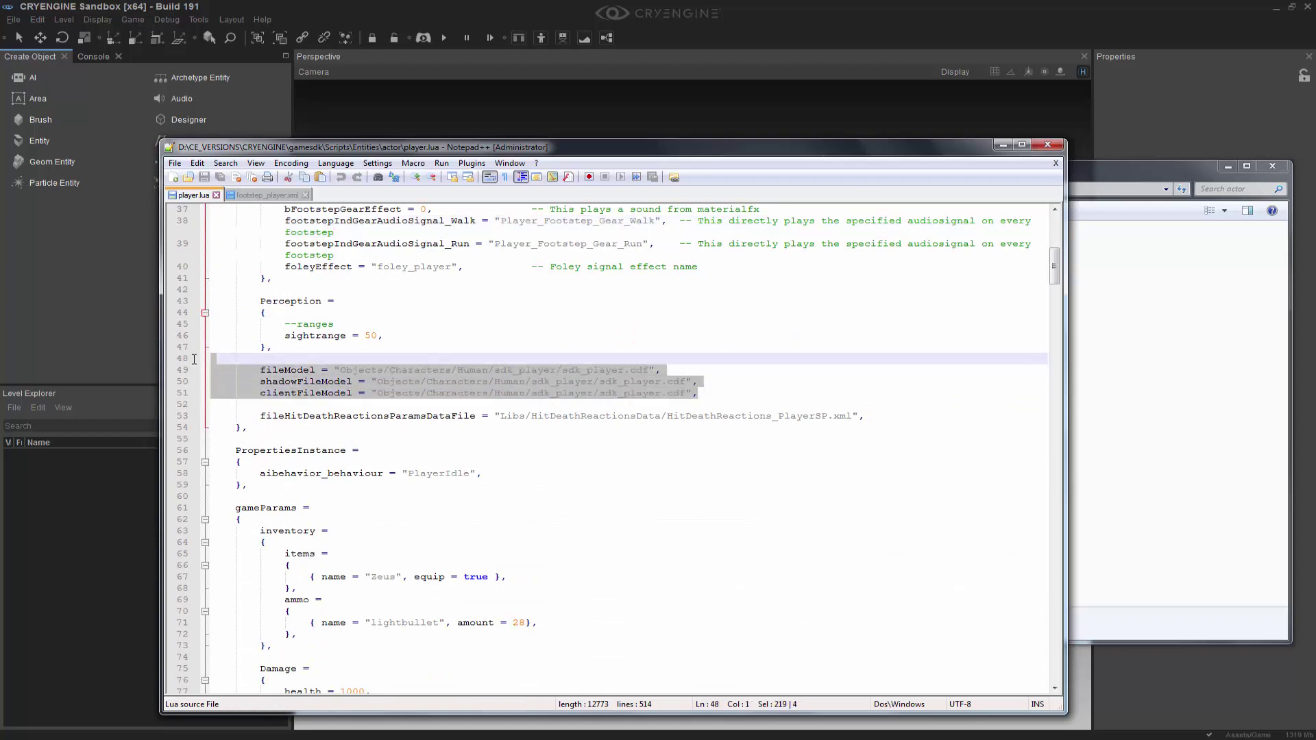
{"action": "scroll", "coordinate": [809, 417], "scroll_direction": "up", "scroll_amount": 8}
{"action": "left_click", "coordinate": [802, 464]}
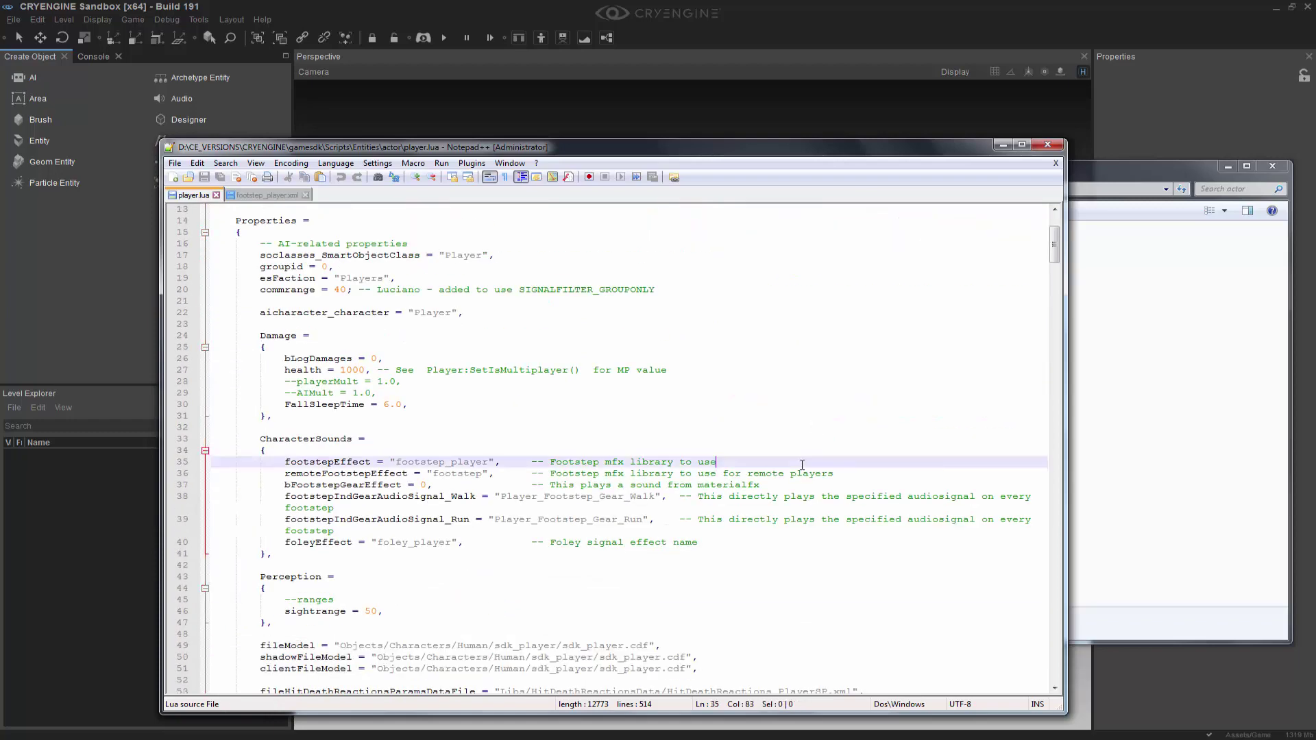
{"action": "left_click", "coordinate": [205, 451]}
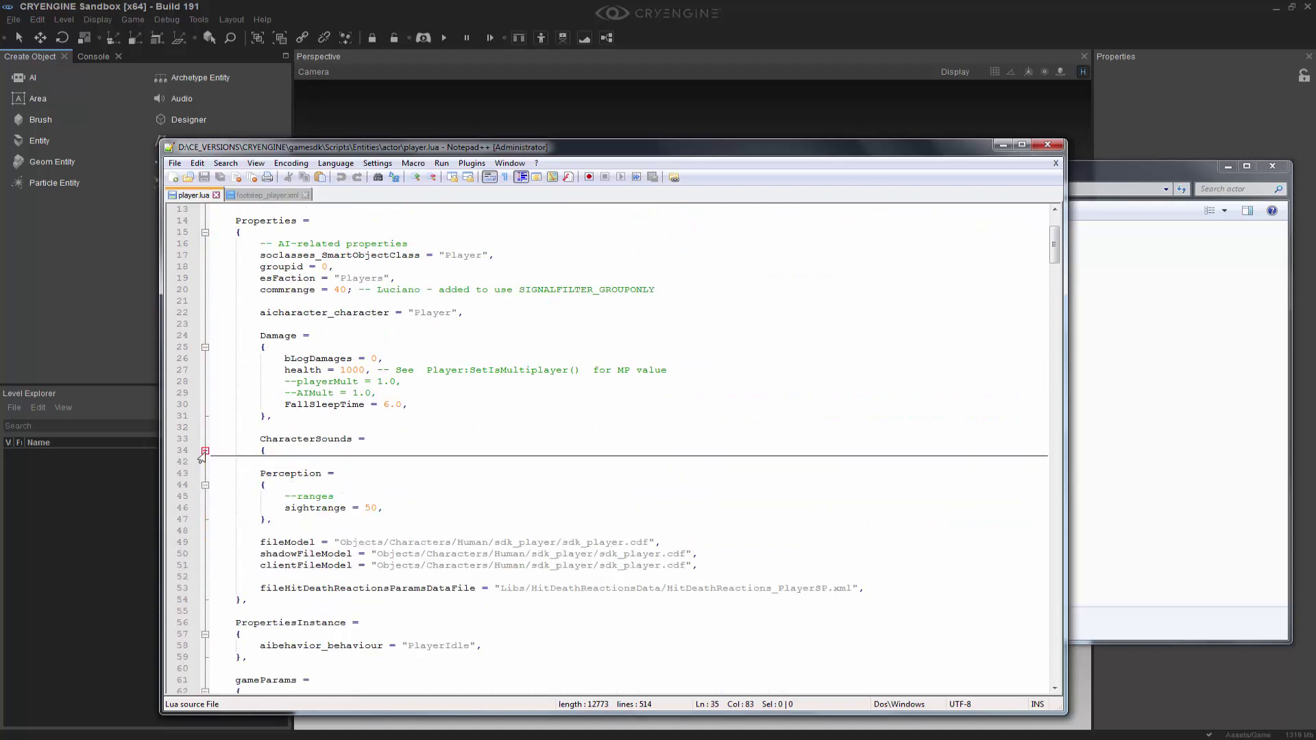
{"action": "left_click", "coordinate": [205, 451]}
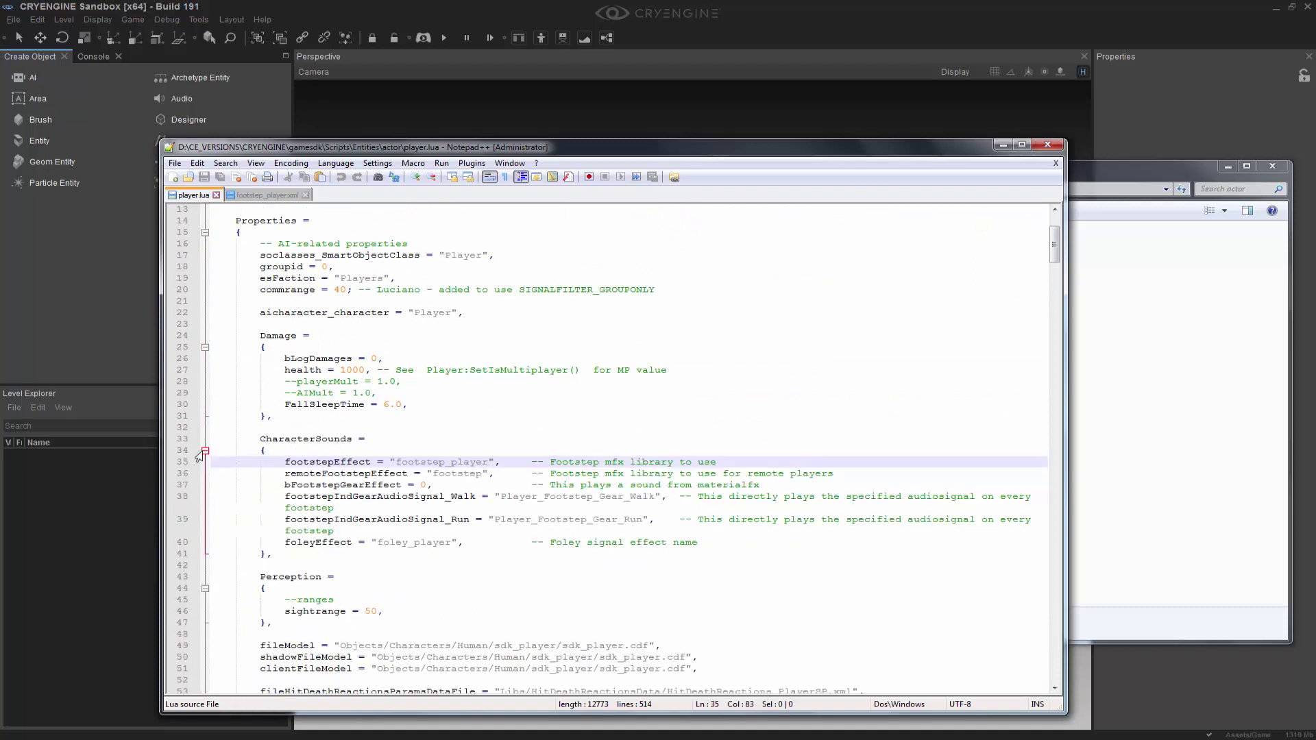
- Highlight the CharacterSounds settings and the footstepEffect = footstep_player line, then return to Explorer
{"action": "left_click", "coordinate": [422, 462]}
{"action": "left_click_drag", "start_coordinate": [277, 462], "coordinate": [780, 548]}
{"action": "left_click_drag", "start_coordinate": [600, 464], "coordinate": [732, 462]}
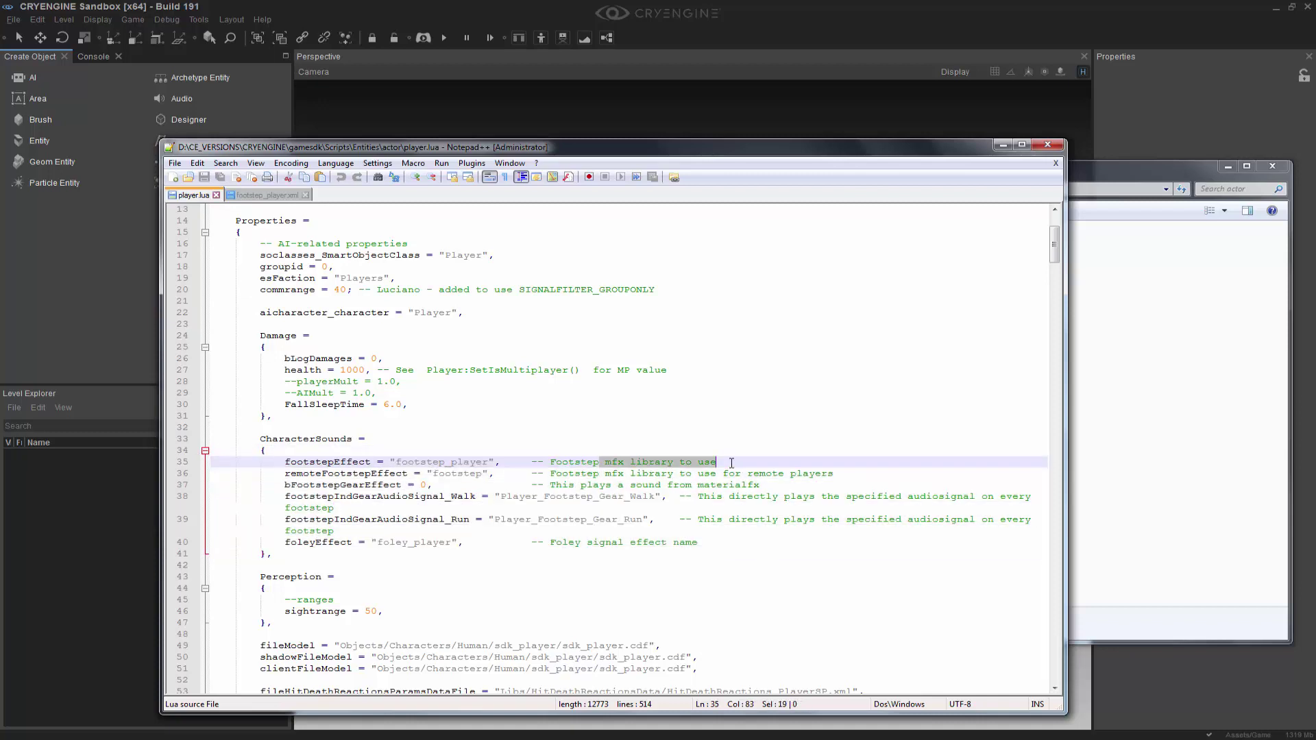
{"action": "left_click", "coordinate": [745, 522]}
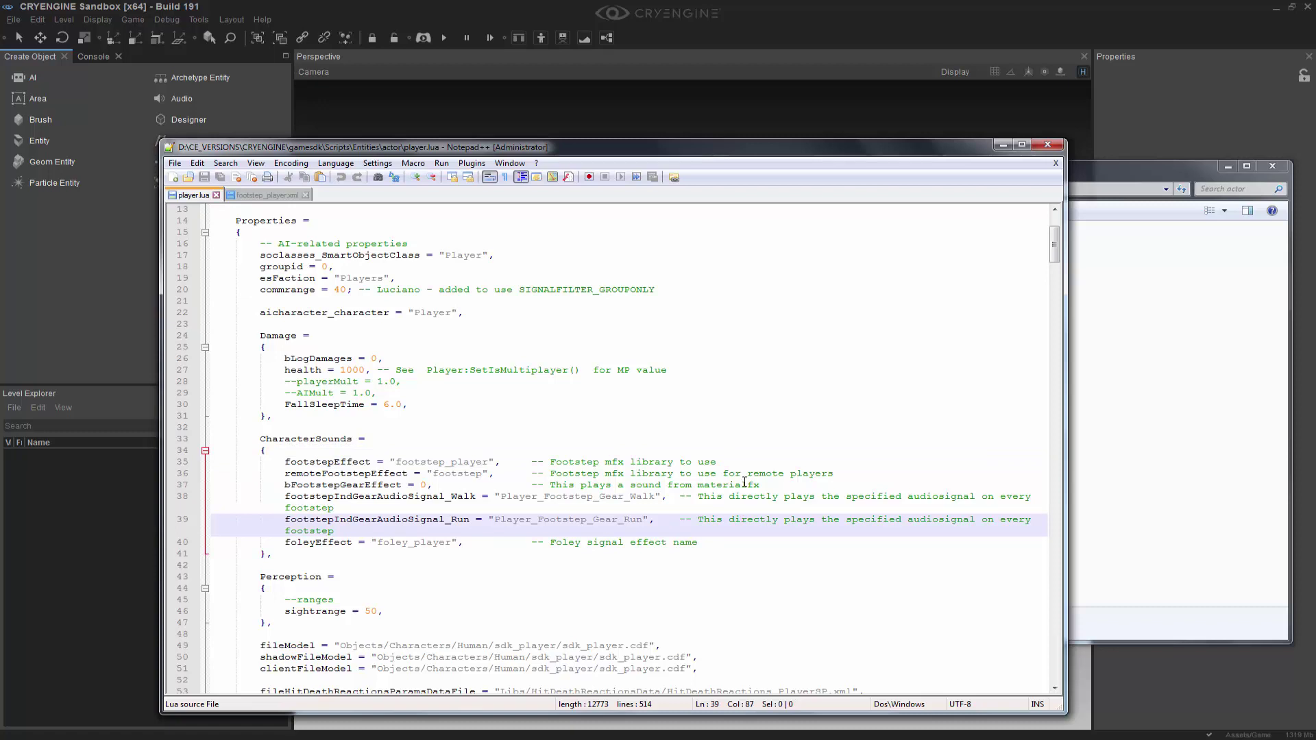
{"action": "left_click", "coordinate": [790, 339]}
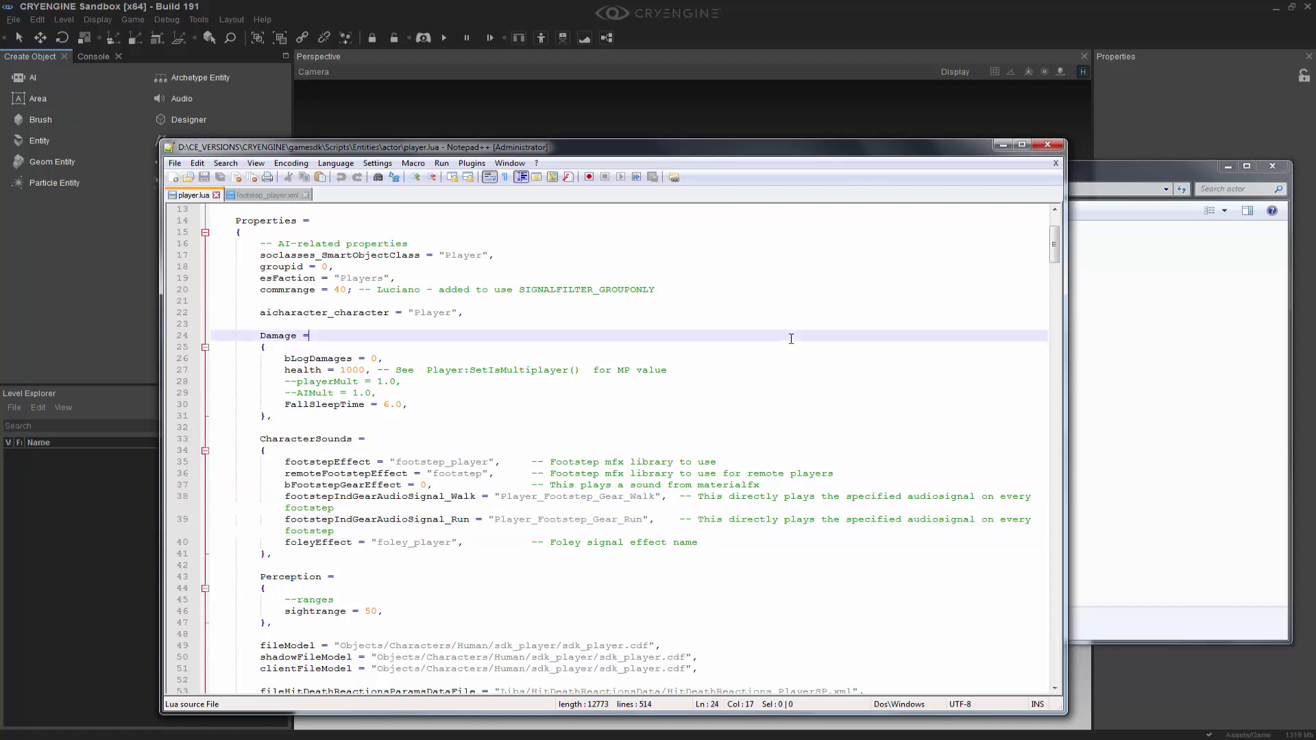
{"action": "left_click", "coordinate": [783, 549]}
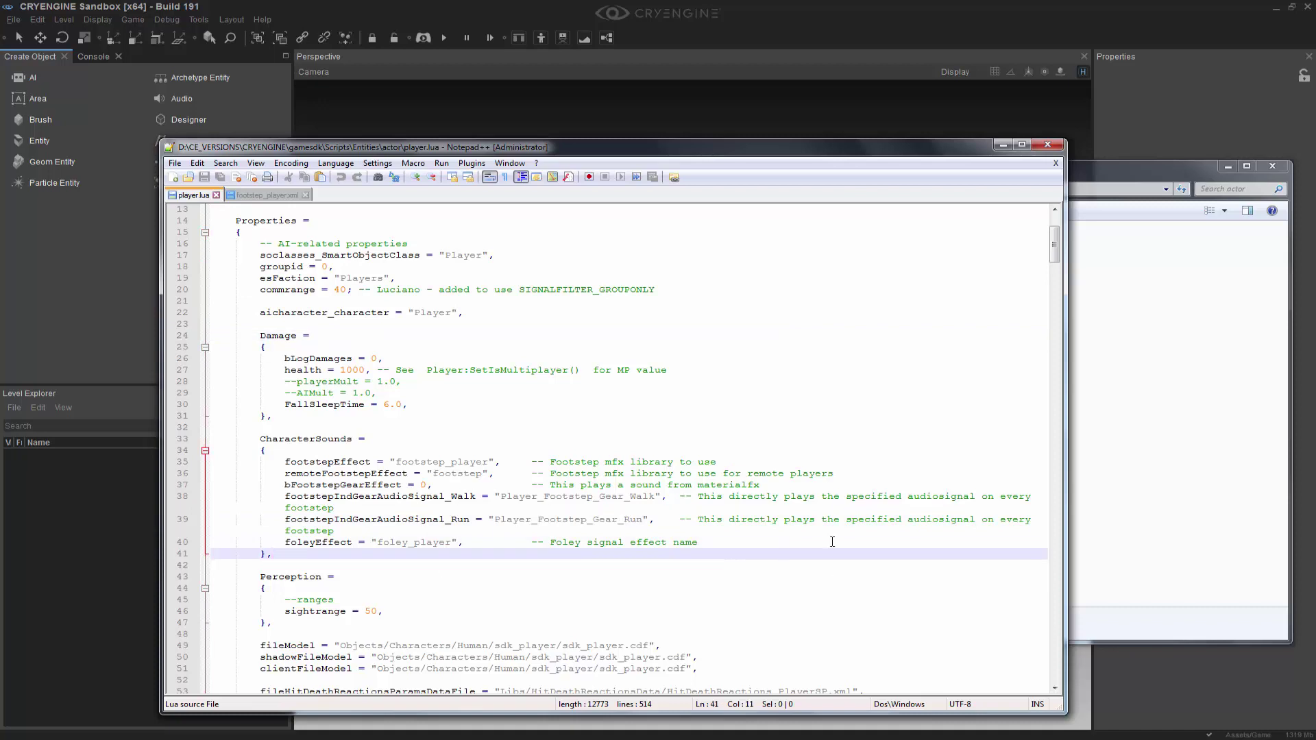
{"action": "left_click", "coordinate": [1167, 475]}
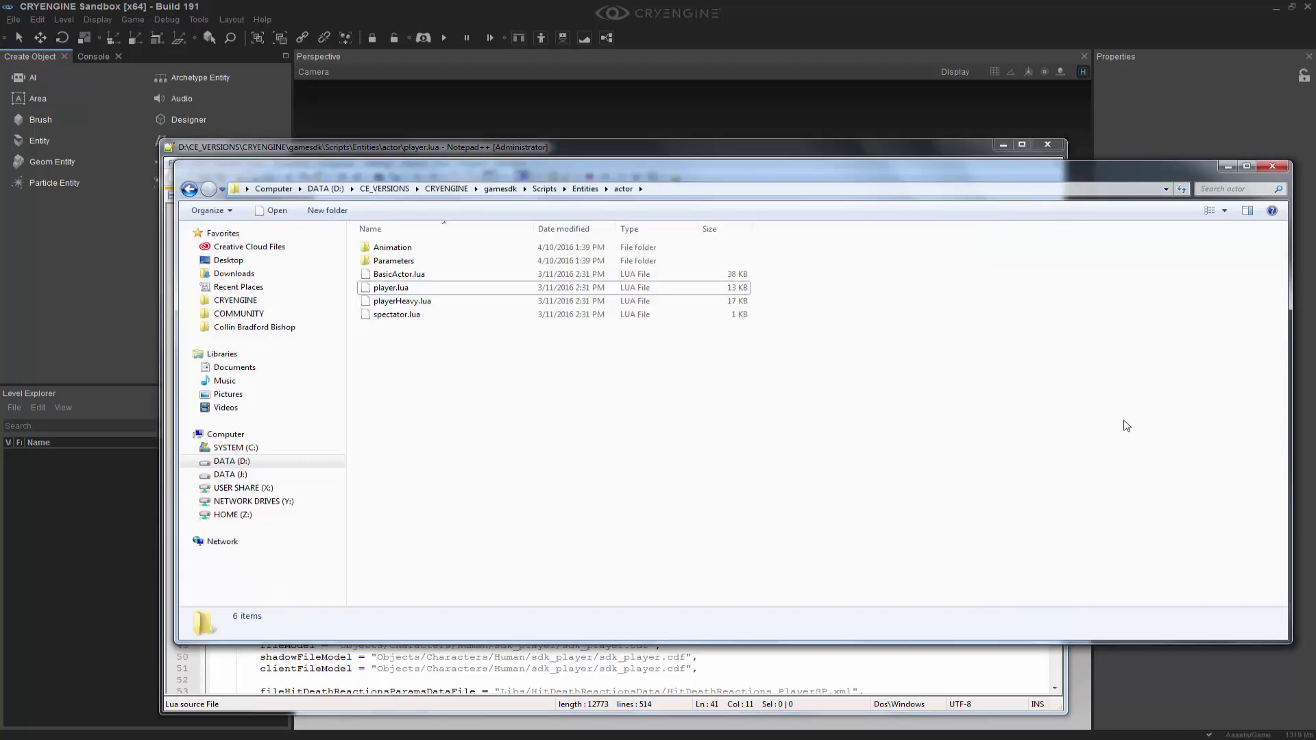
- Go to gamesdk\Libs\MaterialEffects, open MaterialEffects.xml in Excel, and select cell R41C6
{"action": "left_click", "coordinate": [498, 189]}
{"action": "double_click", "coordinate": [441, 317]}
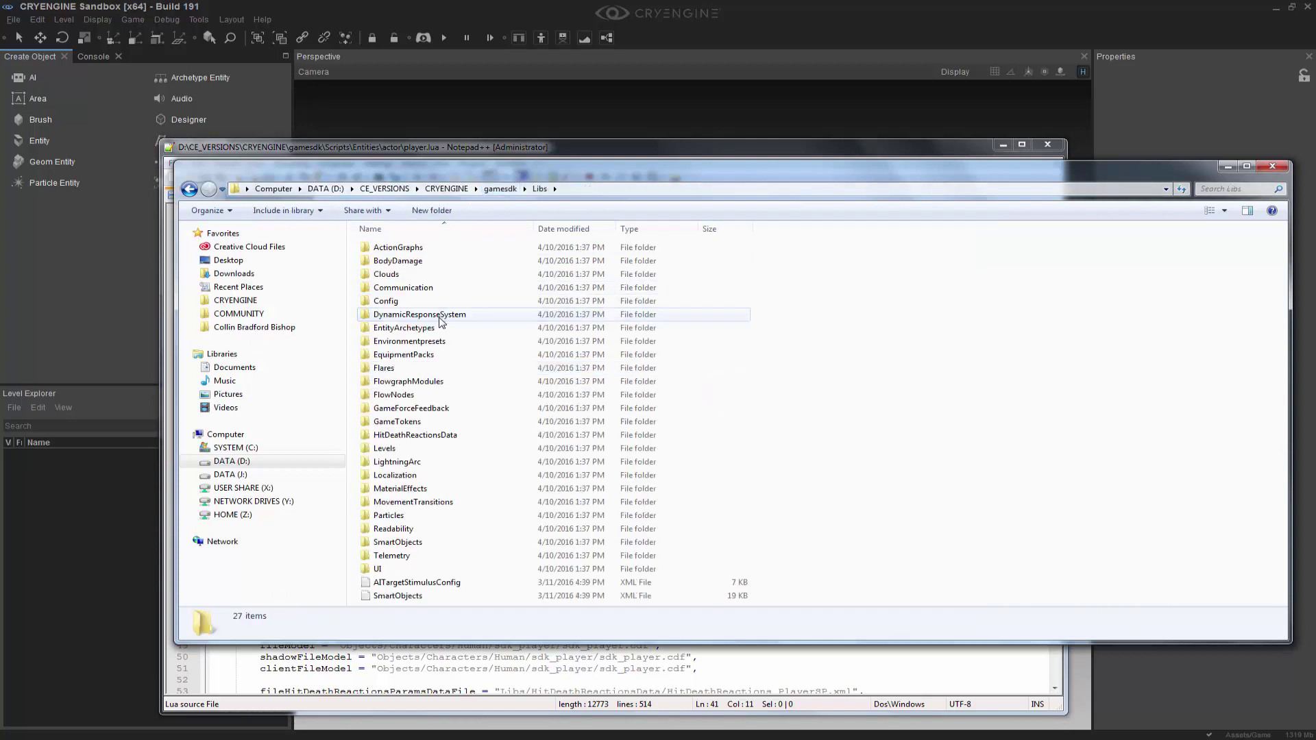
{"action": "double_click", "coordinate": [430, 488]}
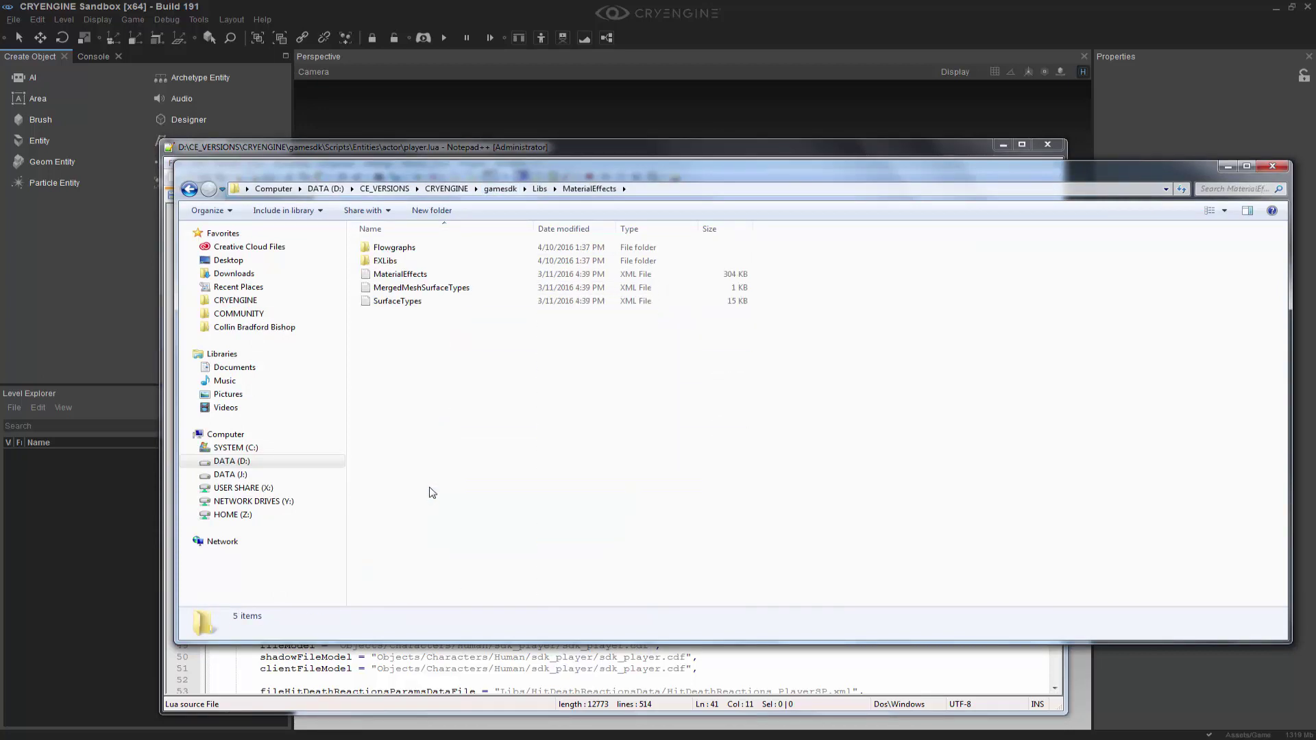
{"action": "left_click", "coordinate": [411, 274]}
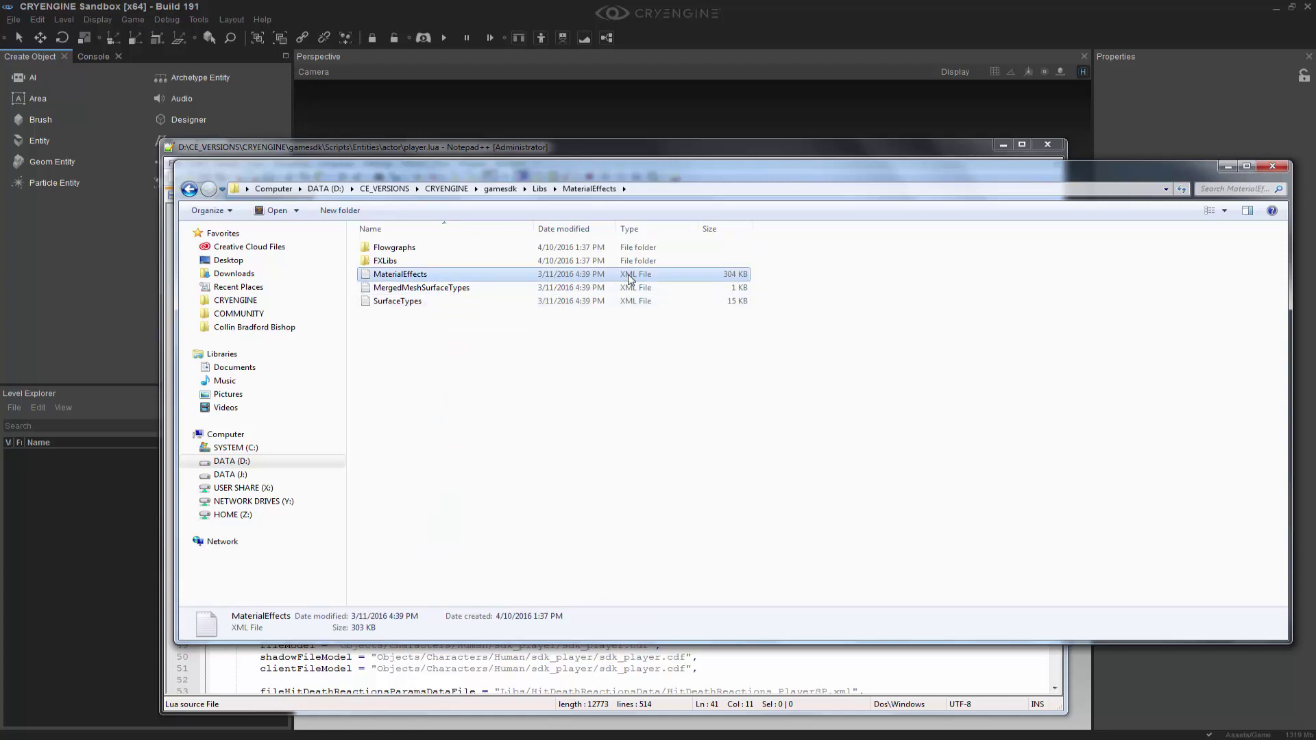
{"action": "left_click", "coordinate": [648, 374]}
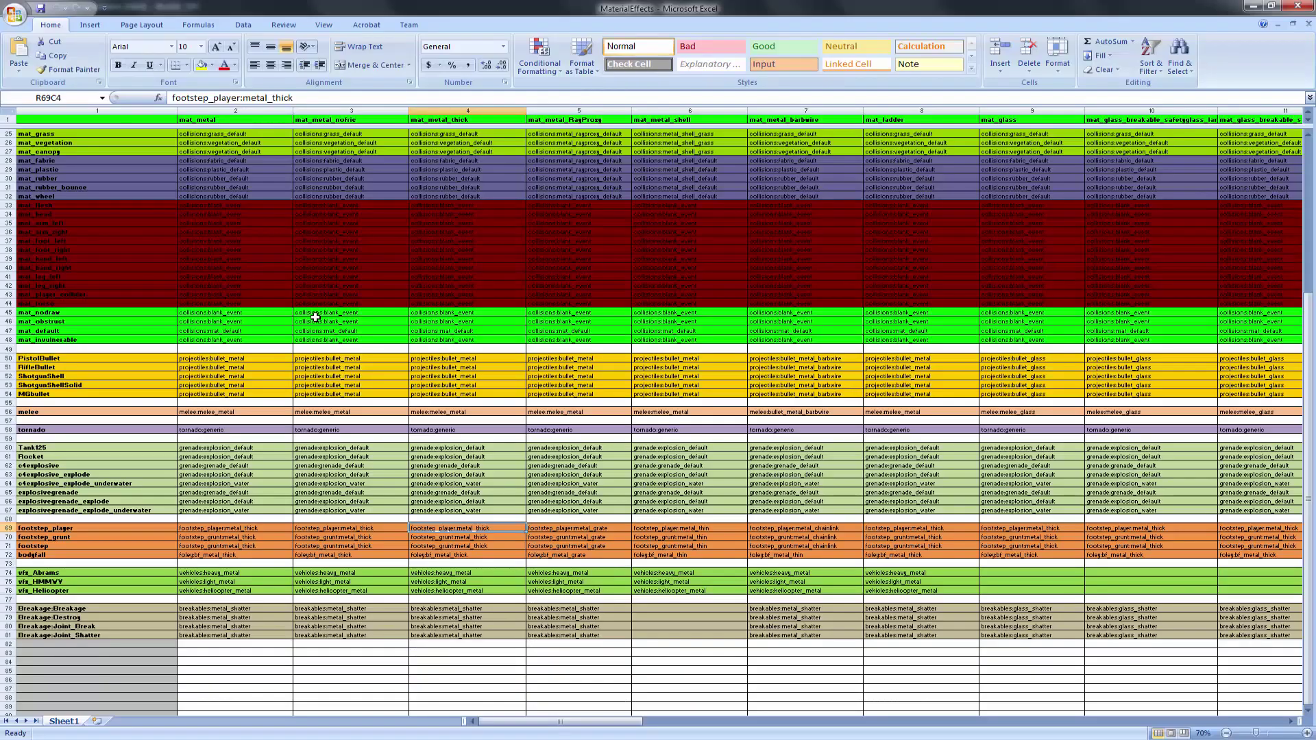
{"action": "left_click", "coordinate": [636, 277]}
{"action": "scroll", "coordinate": [650, 343], "scroll_direction": "up", "scroll_amount": 8}
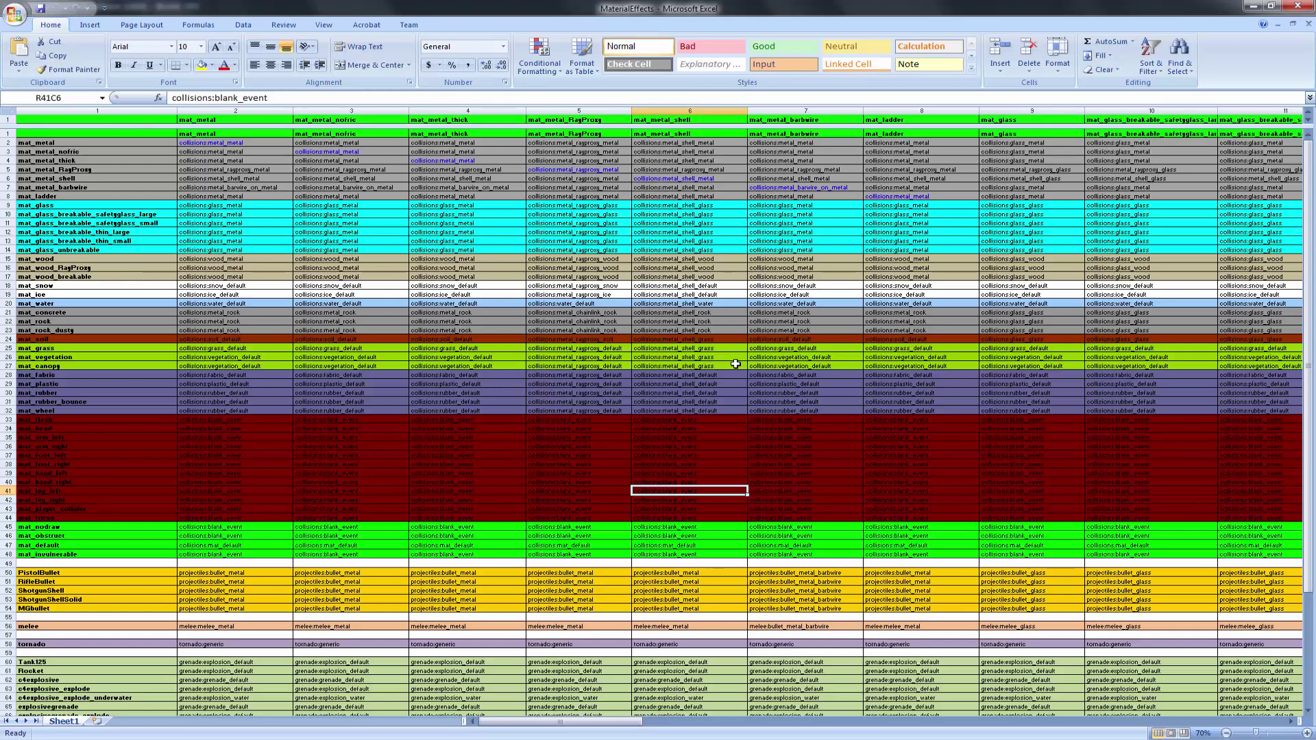
- Open the Material Editor in Sandbox, expand Materials > generic > metal, and enlarge the window
{"action": "mouse_move", "coordinate": [449, 696]}
{"action": "left_click", "coordinate": [390, 691]}
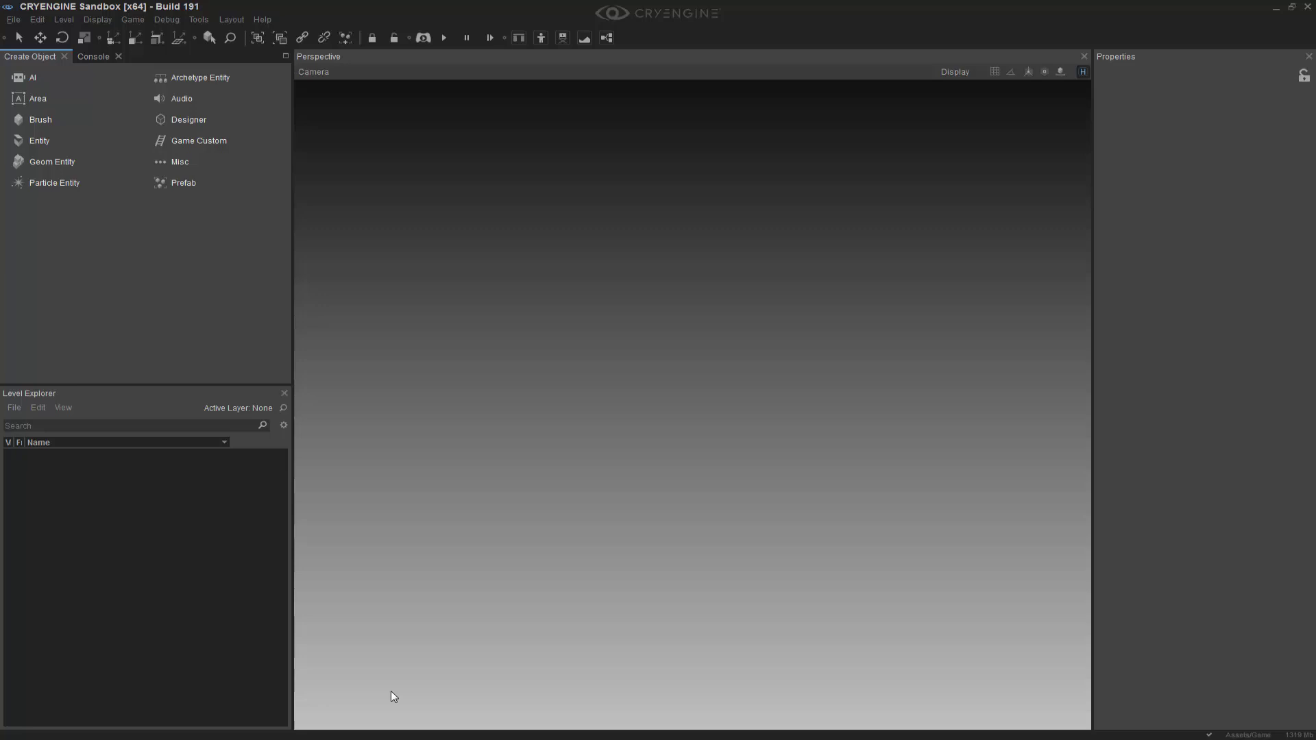
{"action": "left_click", "coordinate": [198, 19]}
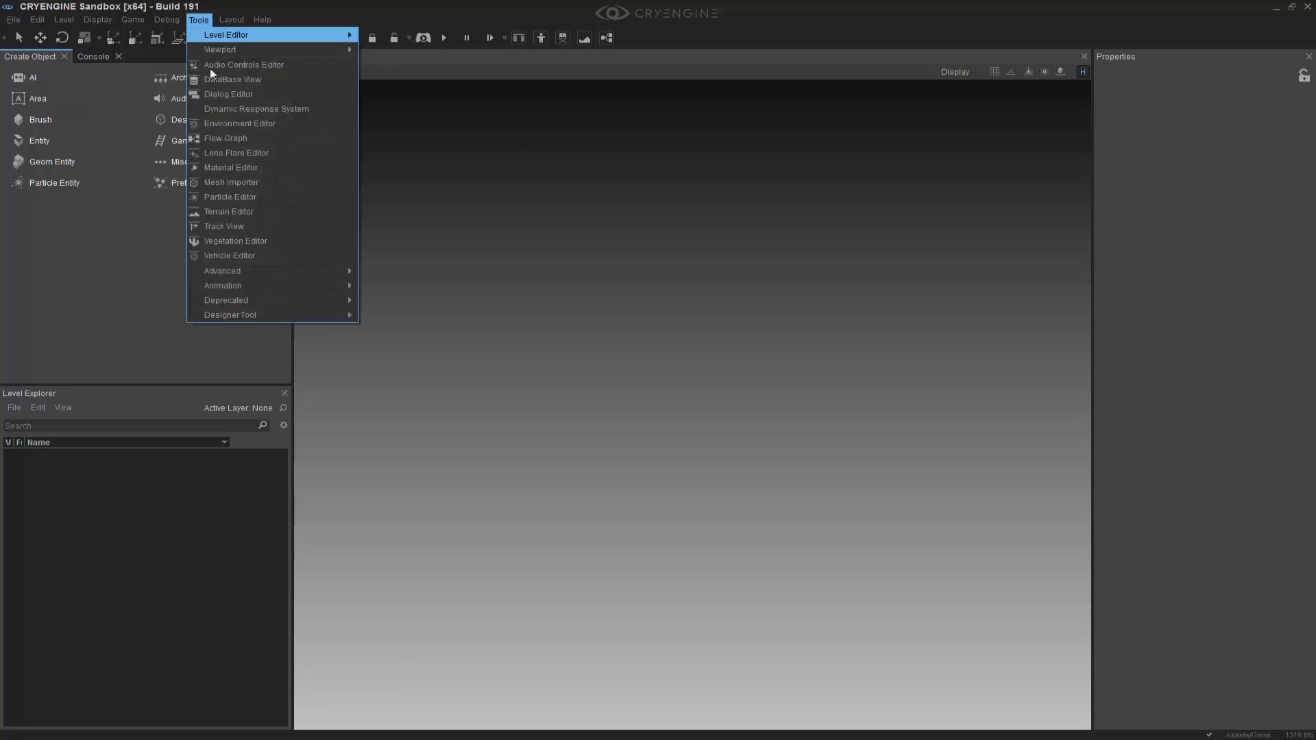
{"action": "left_click", "coordinate": [249, 167]}
{"action": "left_click_drag", "start_coordinate": [394, 132], "coordinate": [681, 111]}
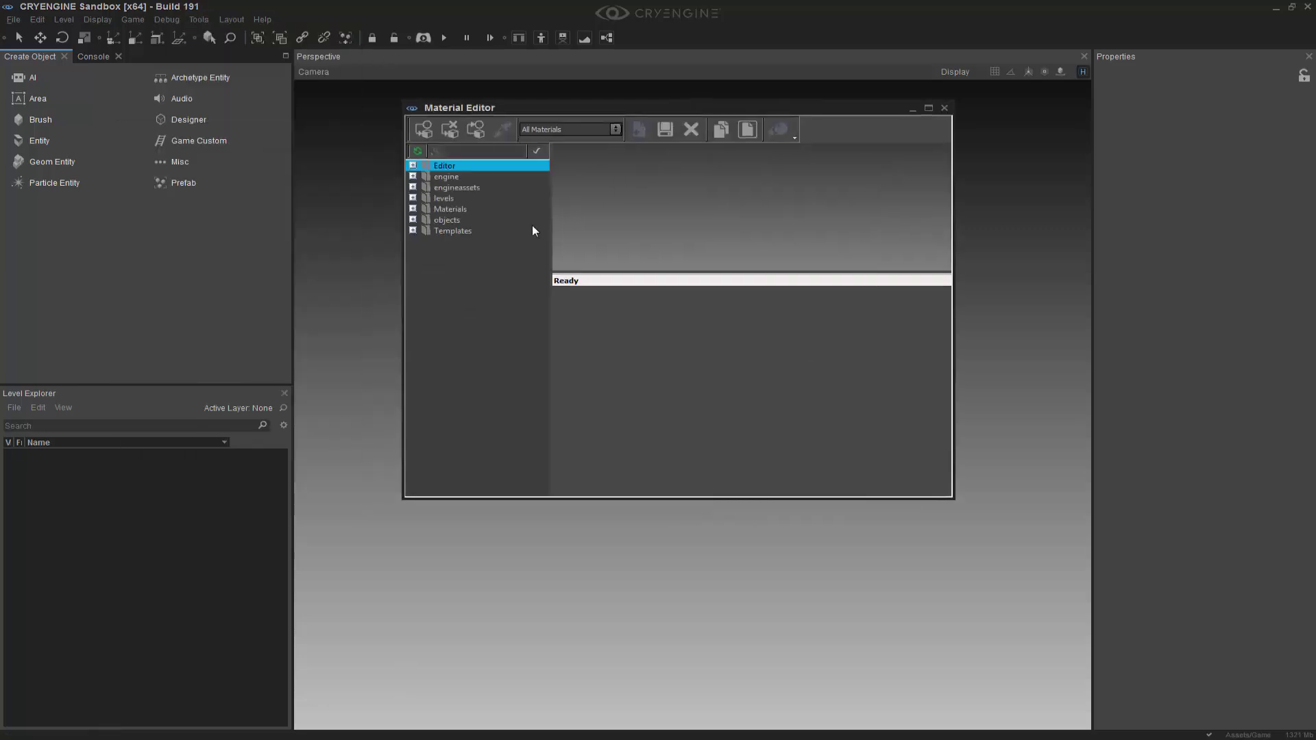
{"action": "left_click", "coordinate": [413, 209]}
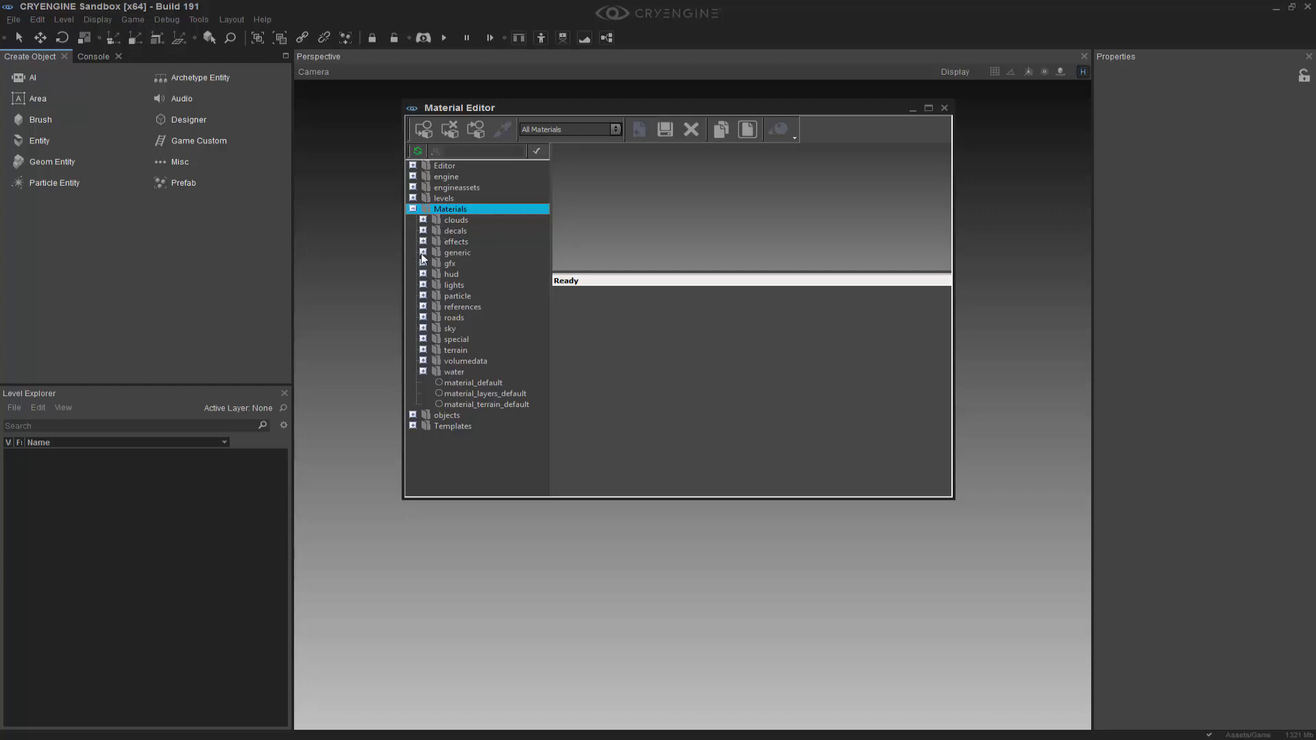
{"action": "left_click", "coordinate": [422, 252]}
{"action": "left_click", "coordinate": [431, 338]}
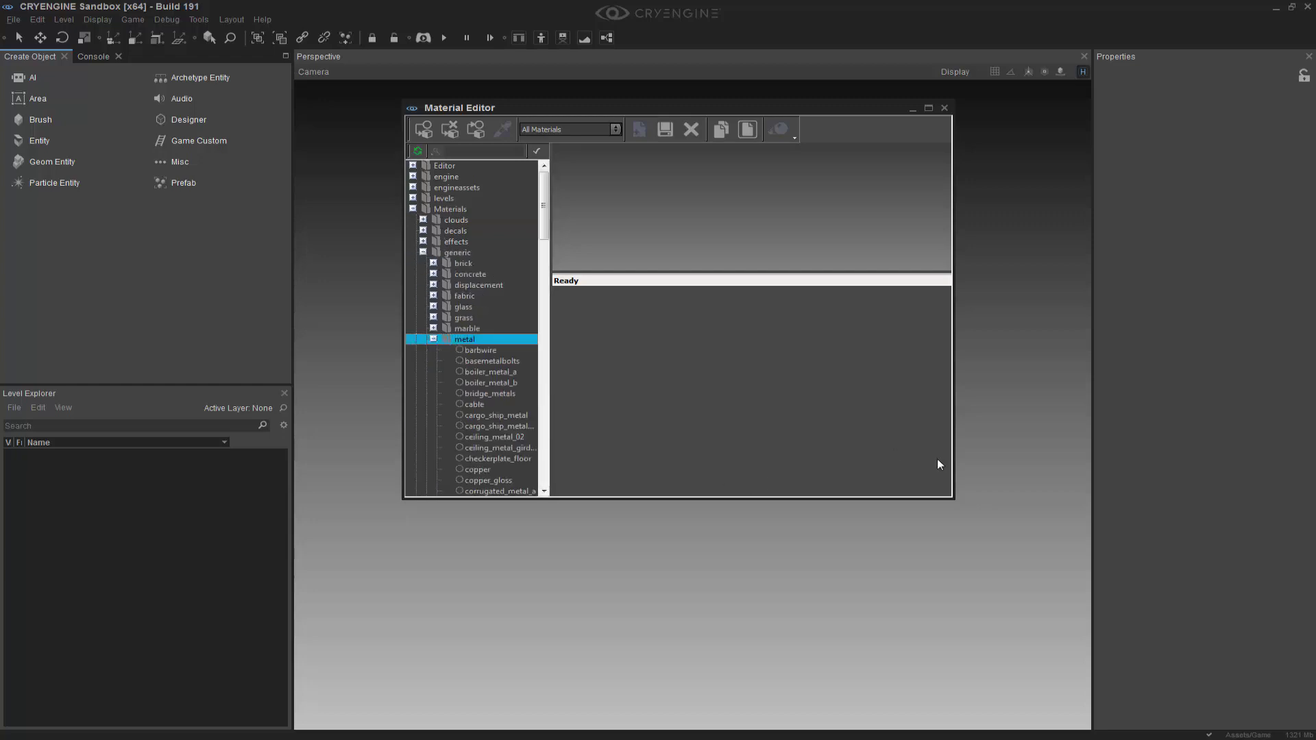
{"action": "left_click_drag", "start_coordinate": [953, 500], "coordinate": [1285, 710]}
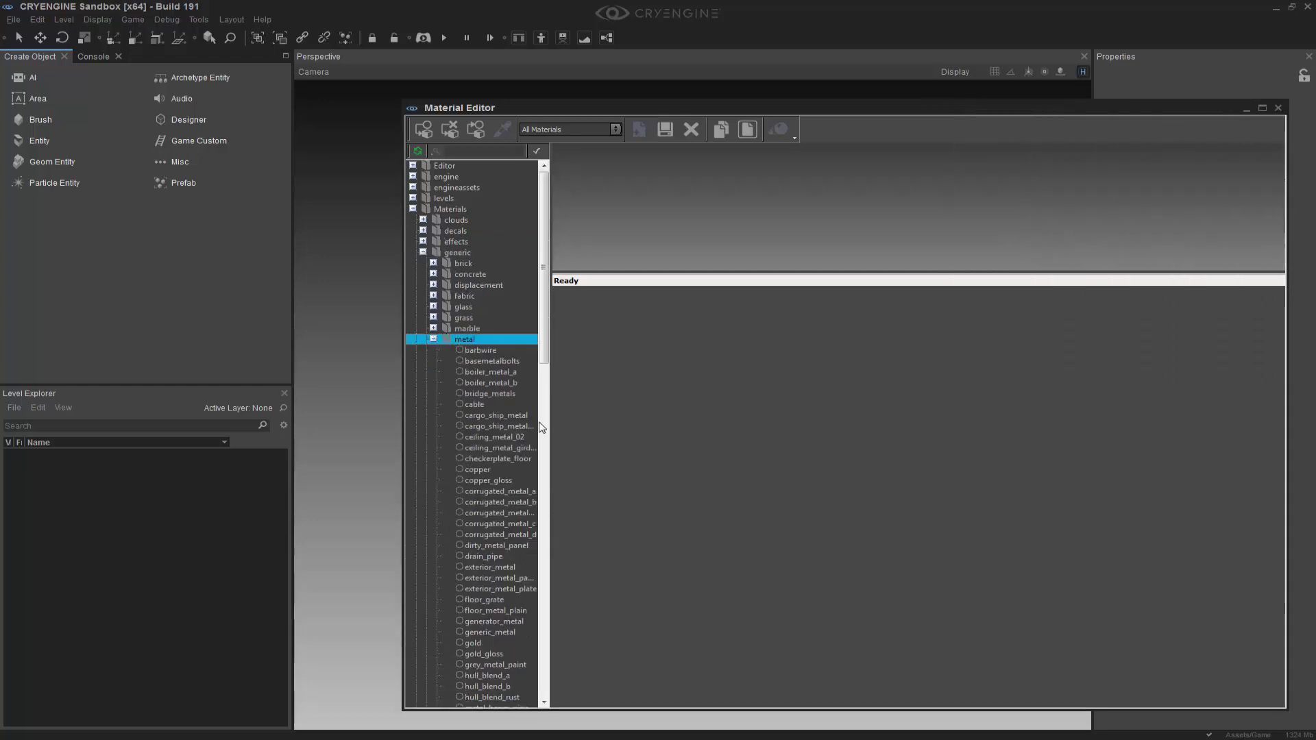
- Browse copper_gloss, metal_sheet_rusted, metal_iron_a and metal_iron_b, ending on metal_iron_b_clean
{"action": "left_click_drag", "start_coordinate": [549, 423], "coordinate": [718, 435]}
{"action": "left_click", "coordinate": [549, 479]}
{"action": "scroll", "coordinate": [549, 475], "scroll_direction": "down", "scroll_amount": 3}
{"action": "scroll", "coordinate": [550, 474], "scroll_direction": "down", "scroll_amount": 14}
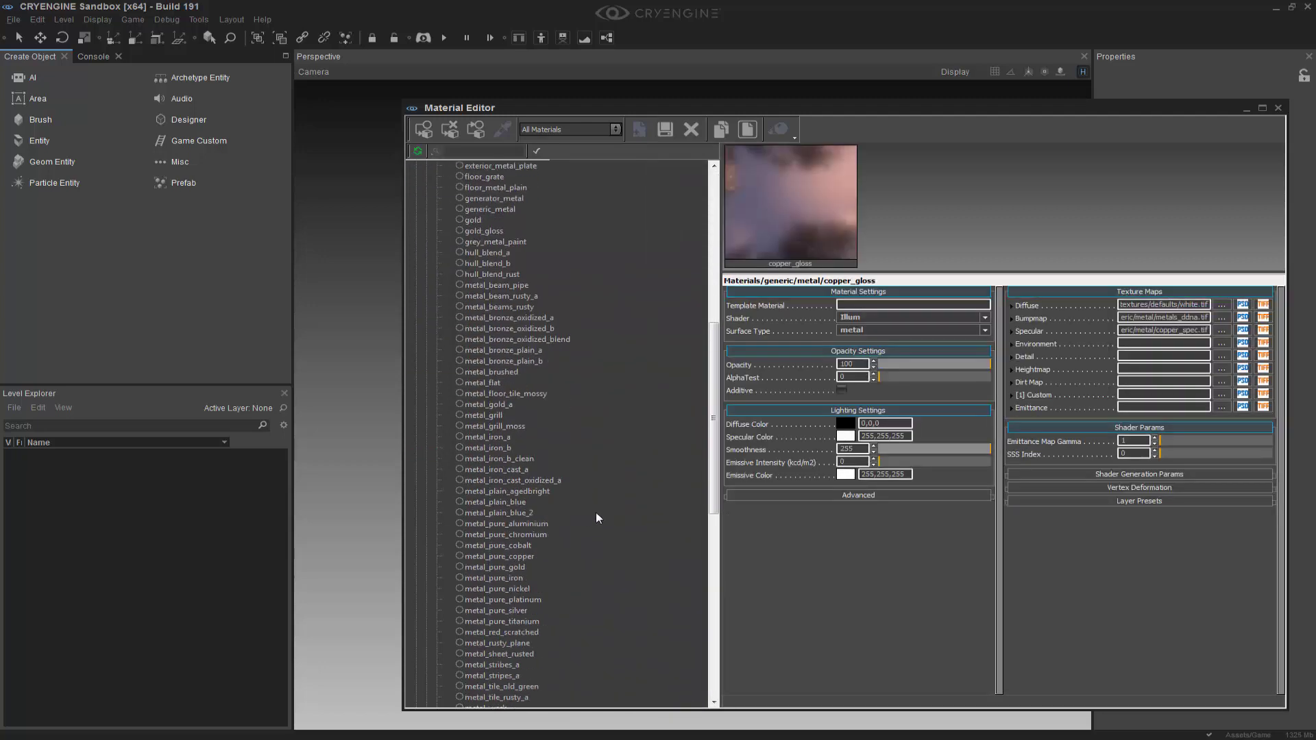
{"action": "scroll", "coordinate": [594, 508], "scroll_direction": "up", "scroll_amount": 8}
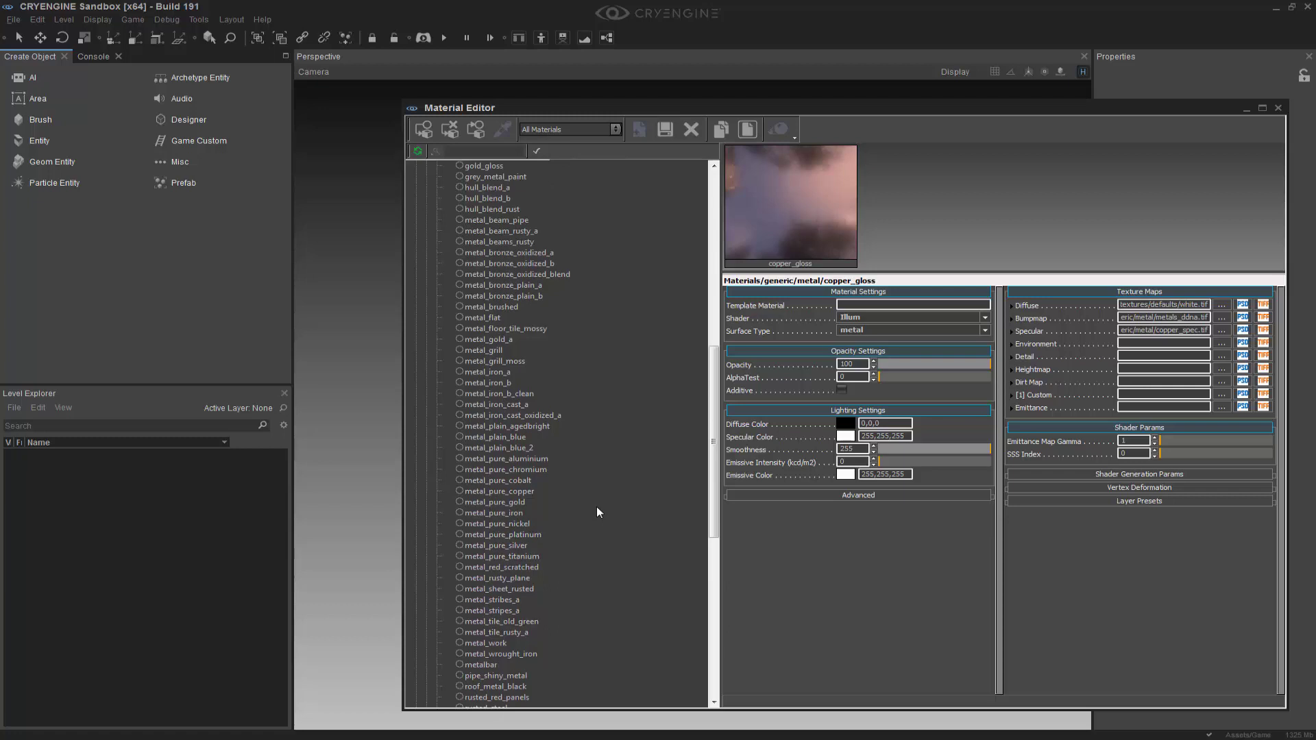
{"action": "scroll", "coordinate": [650, 396], "scroll_direction": "down", "scroll_amount": 10}
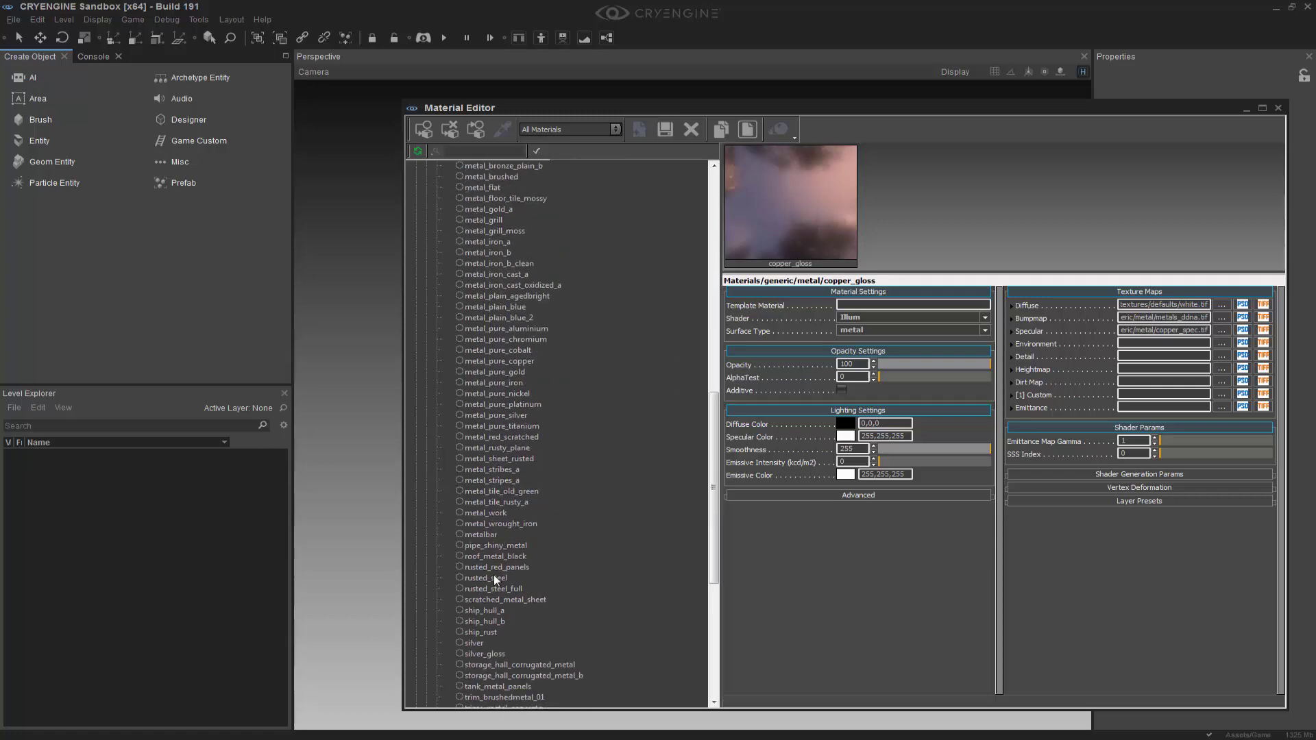
{"action": "left_click", "coordinate": [511, 460]}
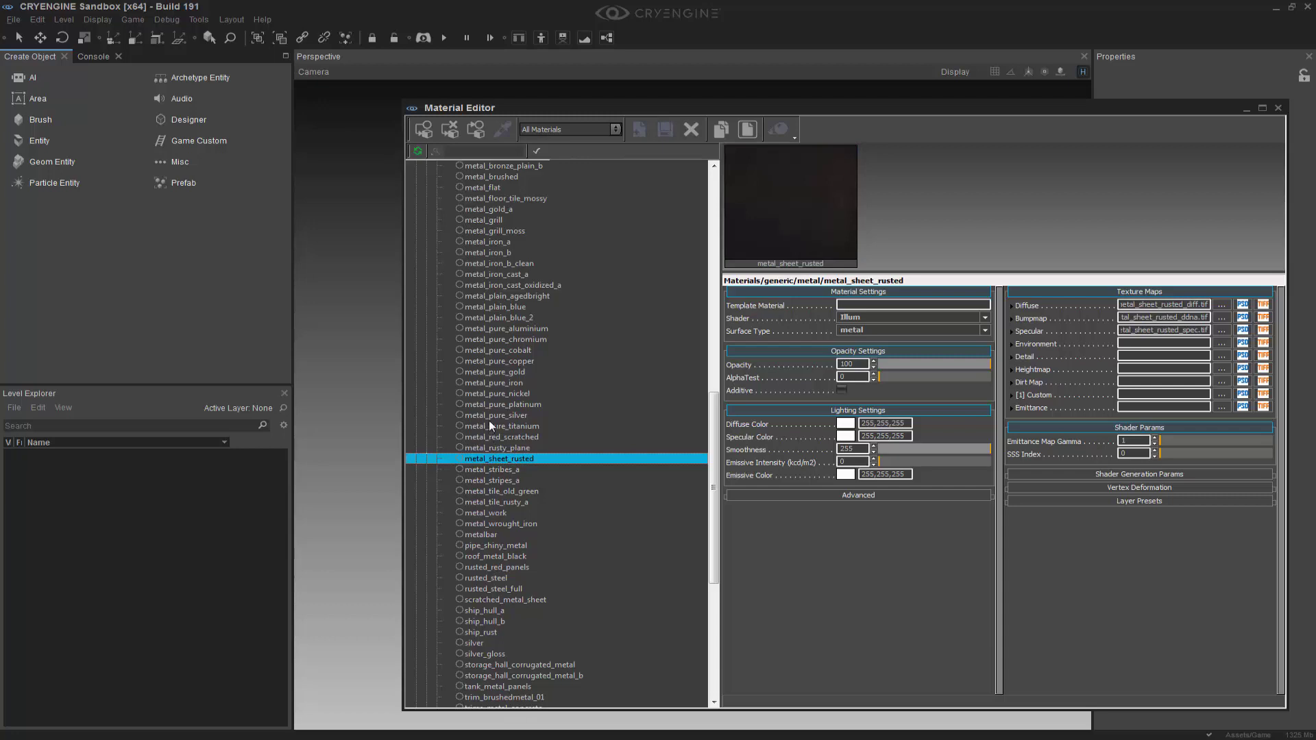
{"action": "left_click", "coordinate": [494, 238]}
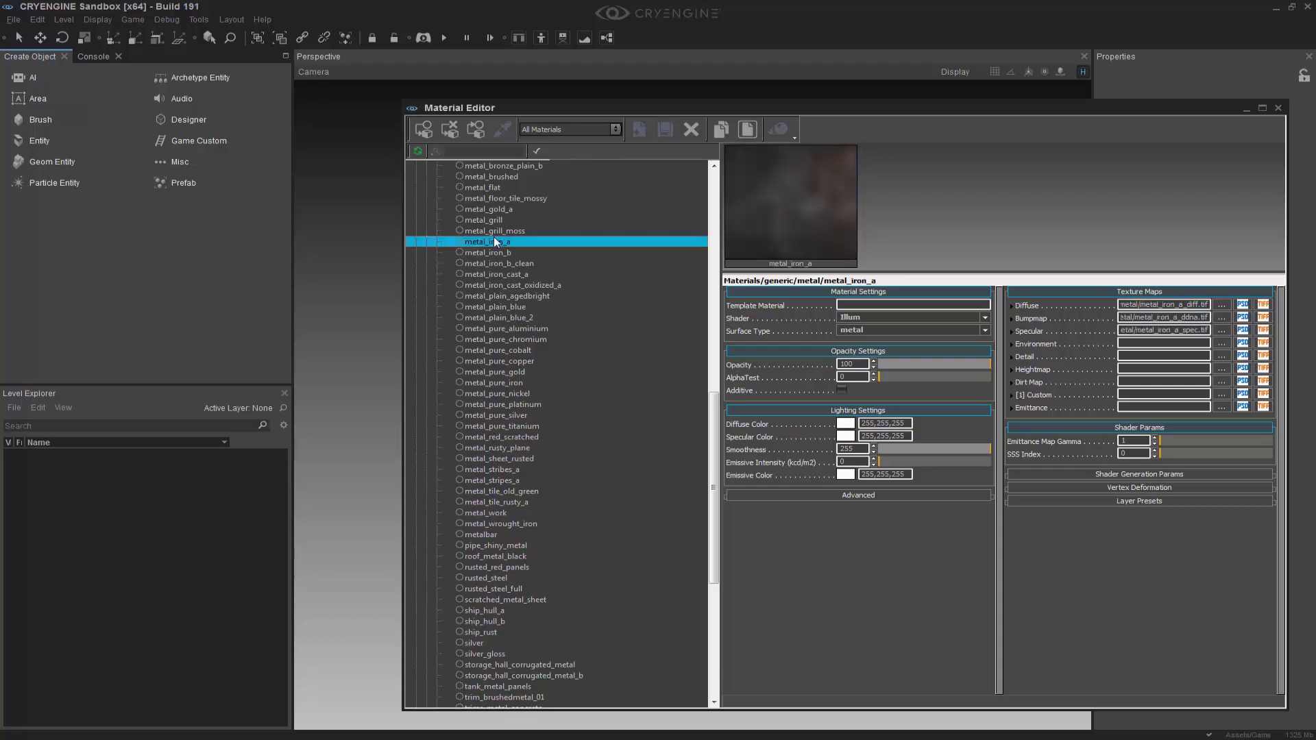
{"action": "left_click", "coordinate": [494, 251]}
{"action": "left_click", "coordinate": [499, 264]}
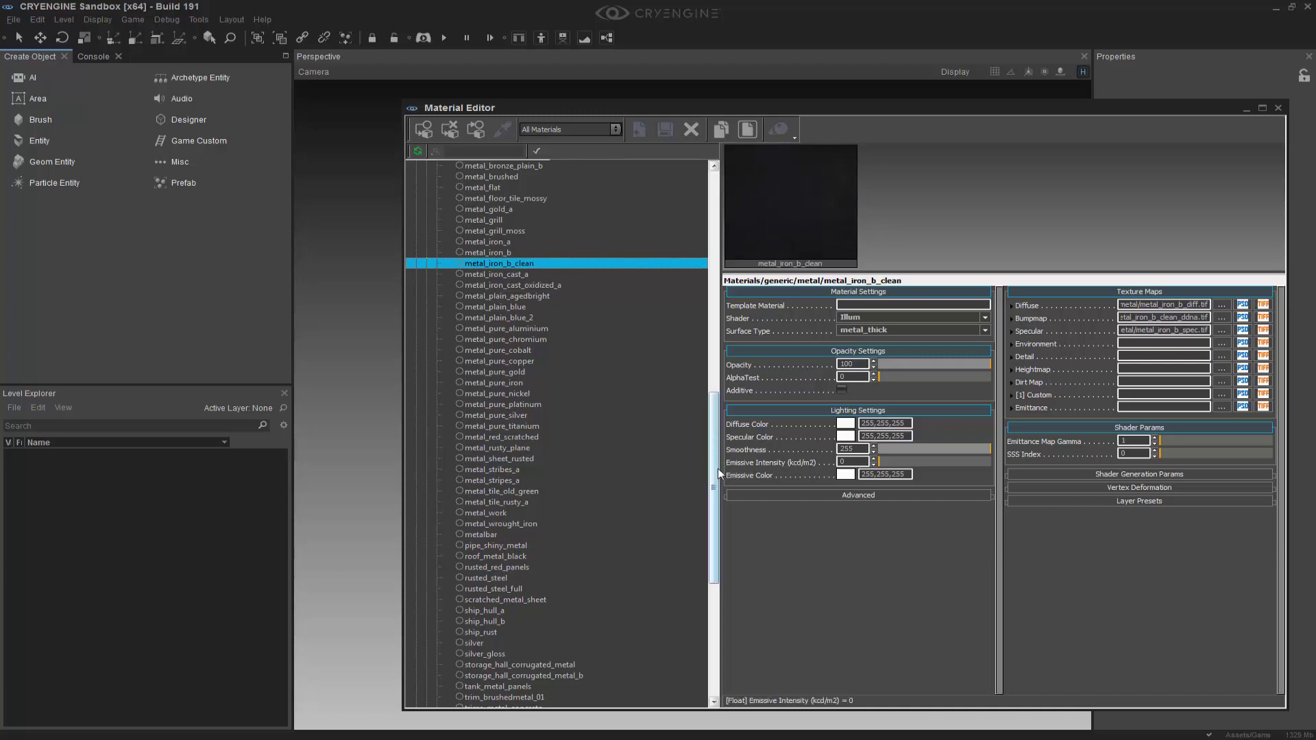
- Widen the properties pane and reselect metal_thick as the surface type
{"action": "left_click_drag", "start_coordinate": [718, 468], "coordinate": [625, 468]}
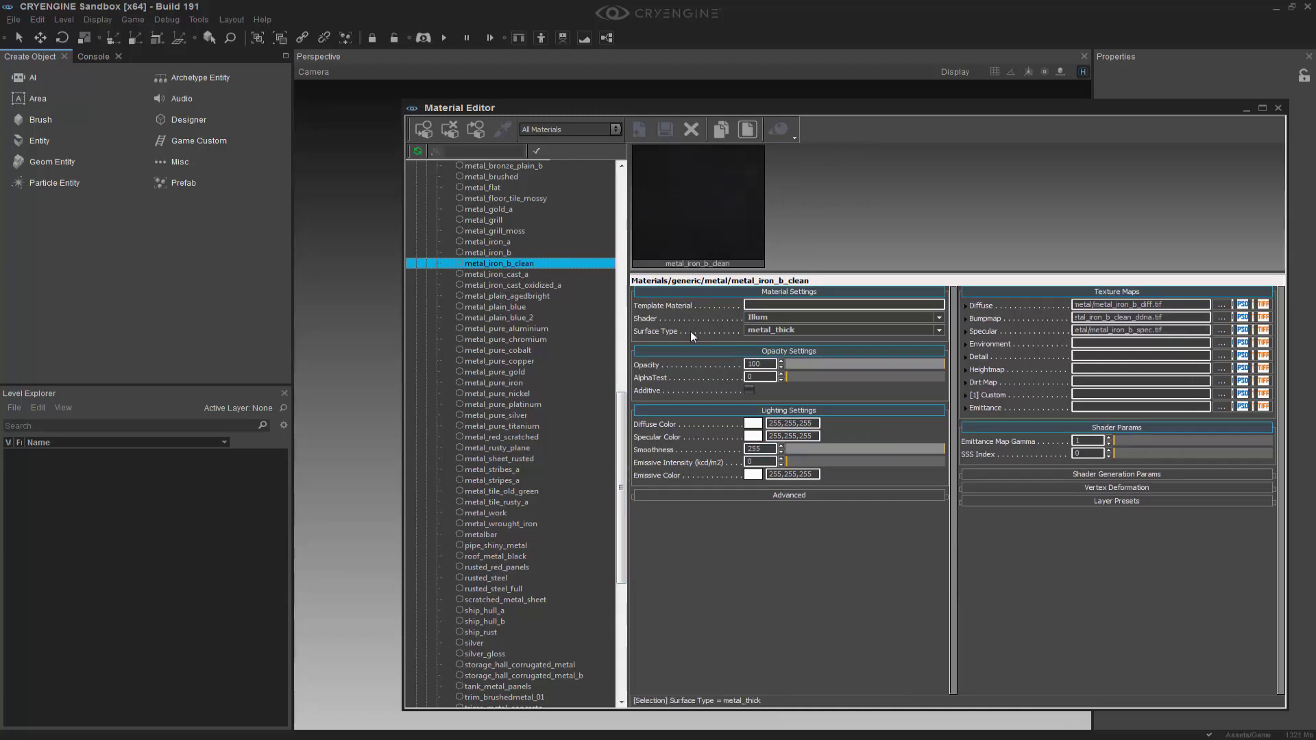
{"action": "left_click", "coordinate": [823, 328]}
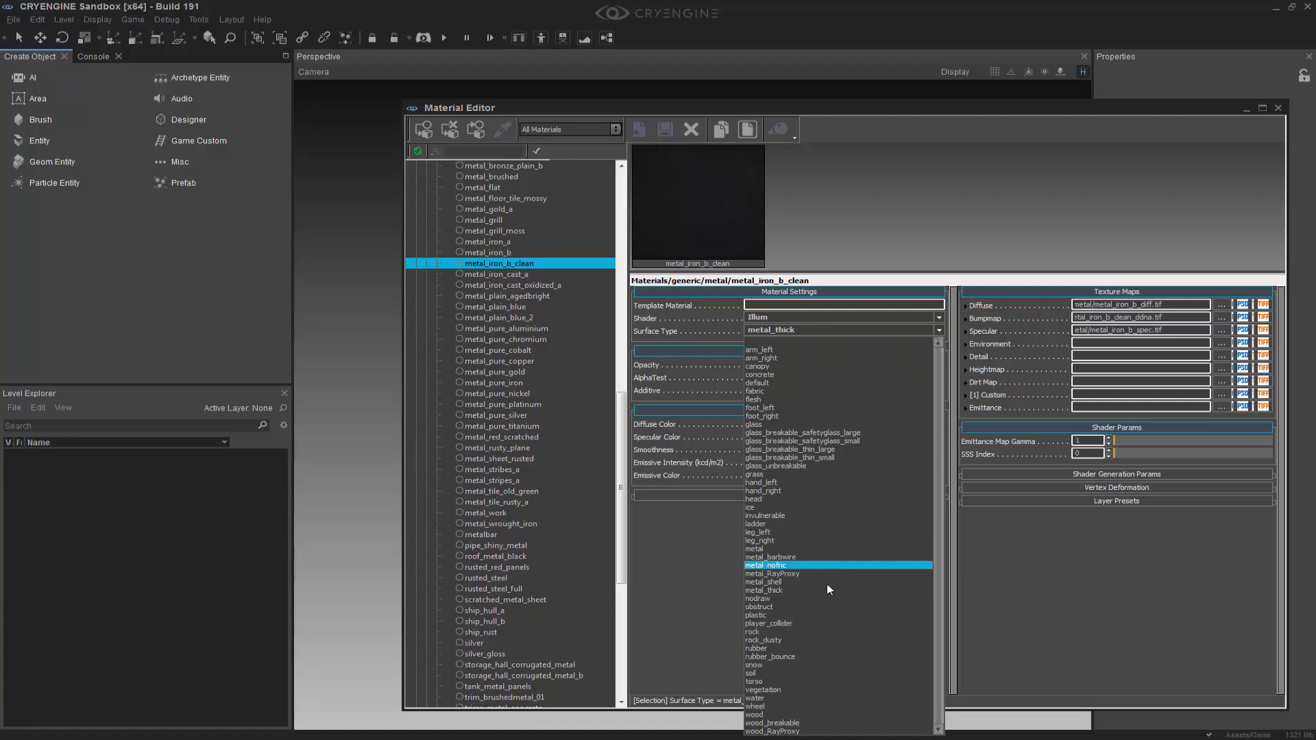
{"action": "left_click", "coordinate": [784, 588]}
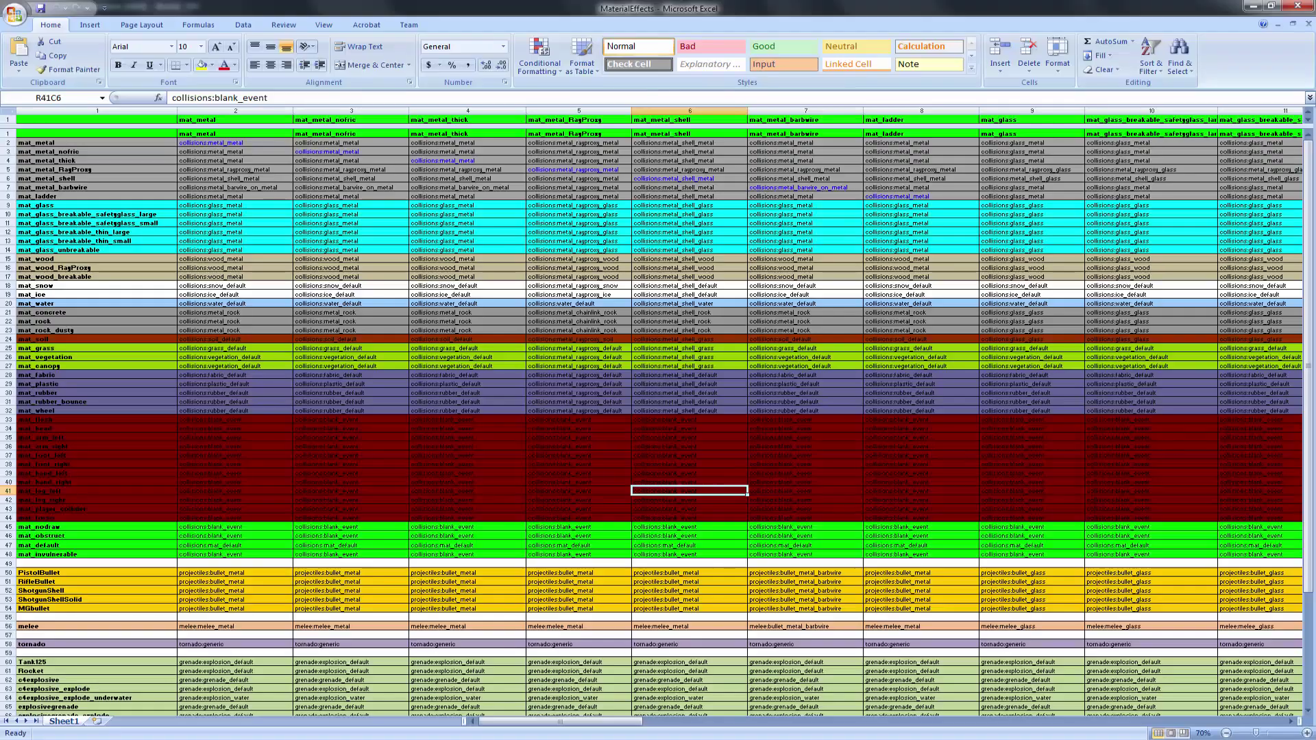
- In the MaterialEffects sheet, select the mat_metal_thick column and scroll down to the footstep rows
{"action": "left_click", "coordinate": [510, 411]}
{"action": "left_click", "coordinate": [449, 132]}
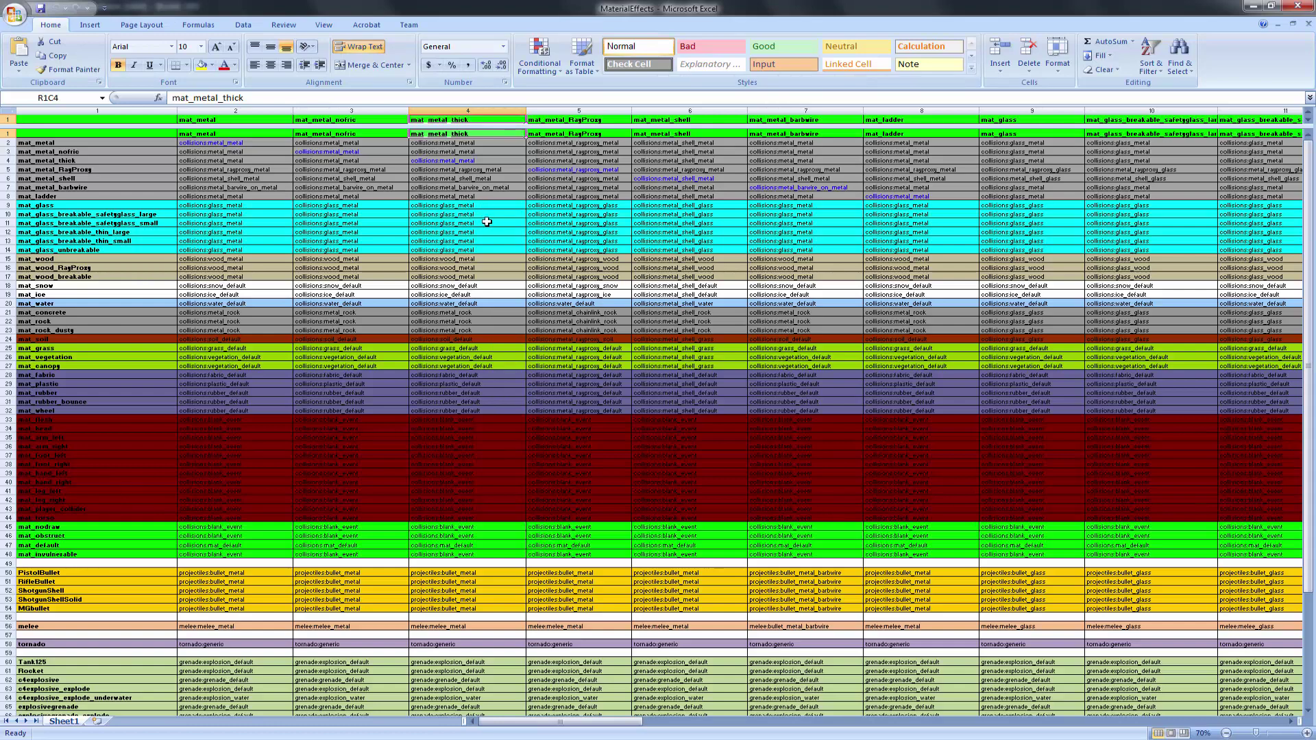
{"action": "scroll", "coordinate": [488, 226], "scroll_direction": "down", "scroll_amount": 2}
{"action": "left_click", "coordinate": [523, 420]}
{"action": "scroll", "coordinate": [523, 419], "scroll_direction": "down", "scroll_amount": 5}
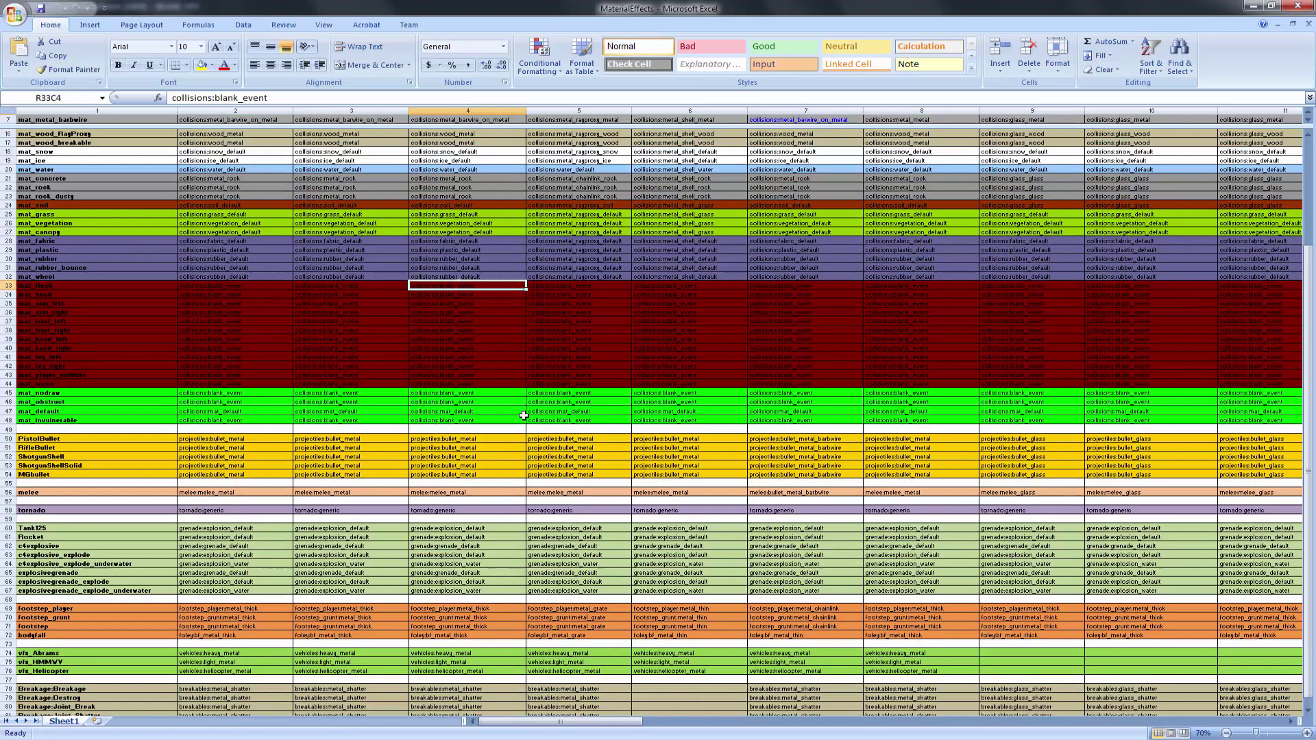
{"action": "scroll", "coordinate": [484, 355], "scroll_direction": "up", "scroll_amount": 5}
{"action": "scroll", "coordinate": [484, 355], "scroll_direction": "down", "scroll_amount": 12}
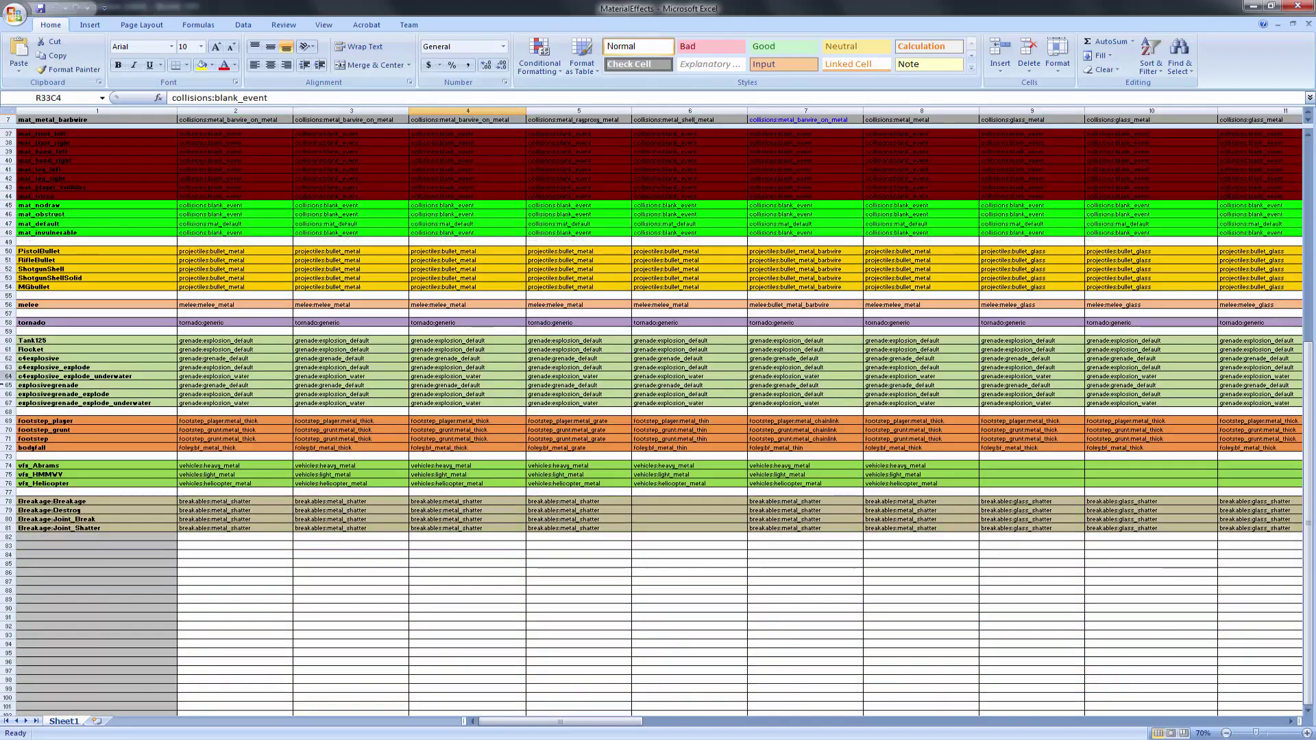
- Highlight the footstep_grunt and footstep_player rows and their footstep_player:metal_thick entries under mat_metal_thick
{"action": "left_click_drag", "start_coordinate": [31, 422], "coordinate": [73, 448]}
{"action": "left_click", "coordinate": [96, 430]}
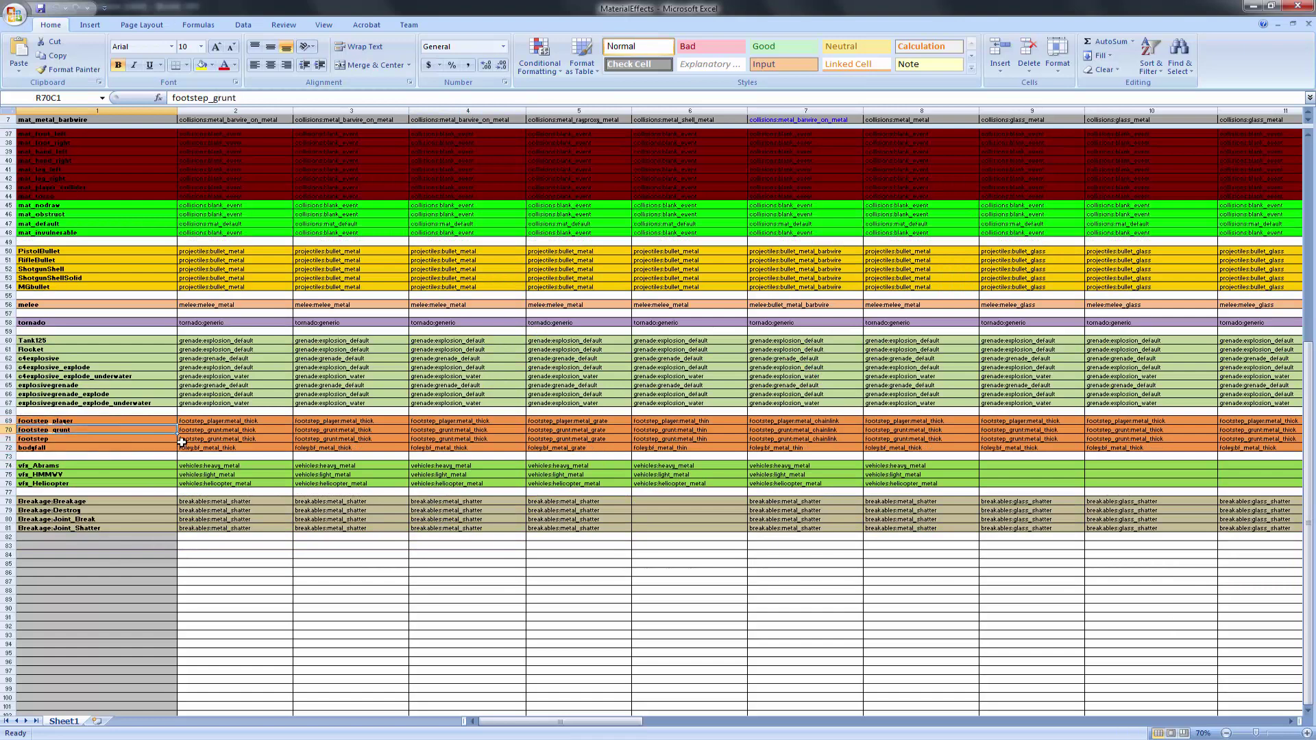
{"action": "left_click", "coordinate": [134, 420]}
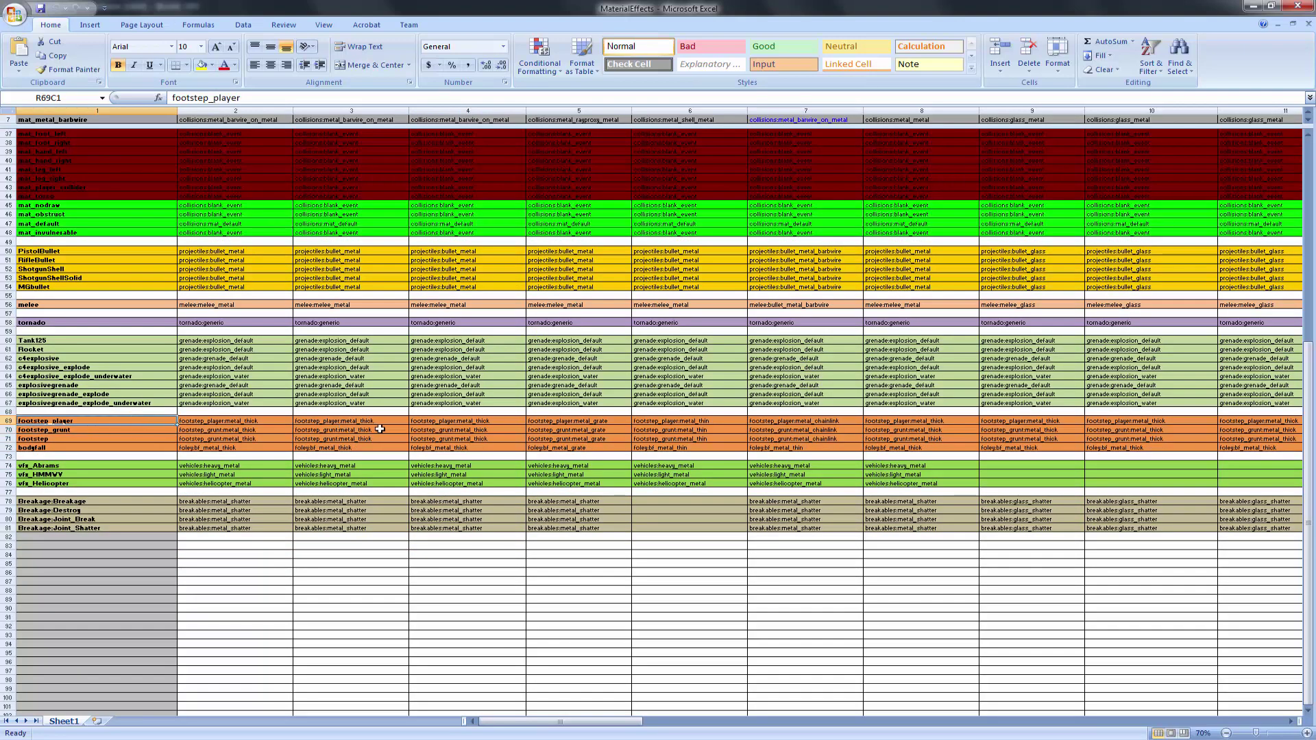
{"action": "scroll", "coordinate": [432, 439], "scroll_direction": "up", "scroll_amount": 1}
{"action": "left_click_drag", "start_coordinate": [512, 449], "coordinate": [490, 467]}
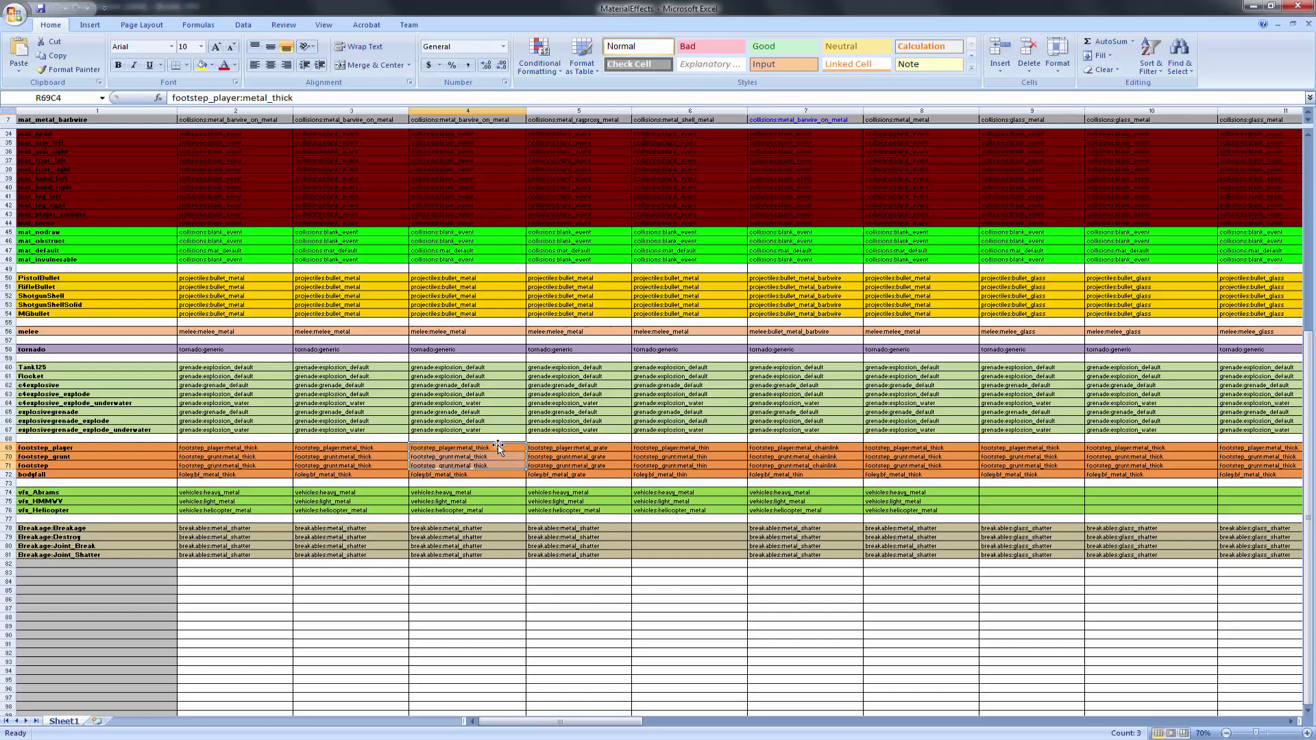
- Minimize Excel and return to the player.lua script and the MaterialEffects folder
{"action": "left_click", "coordinate": [1253, 7]}
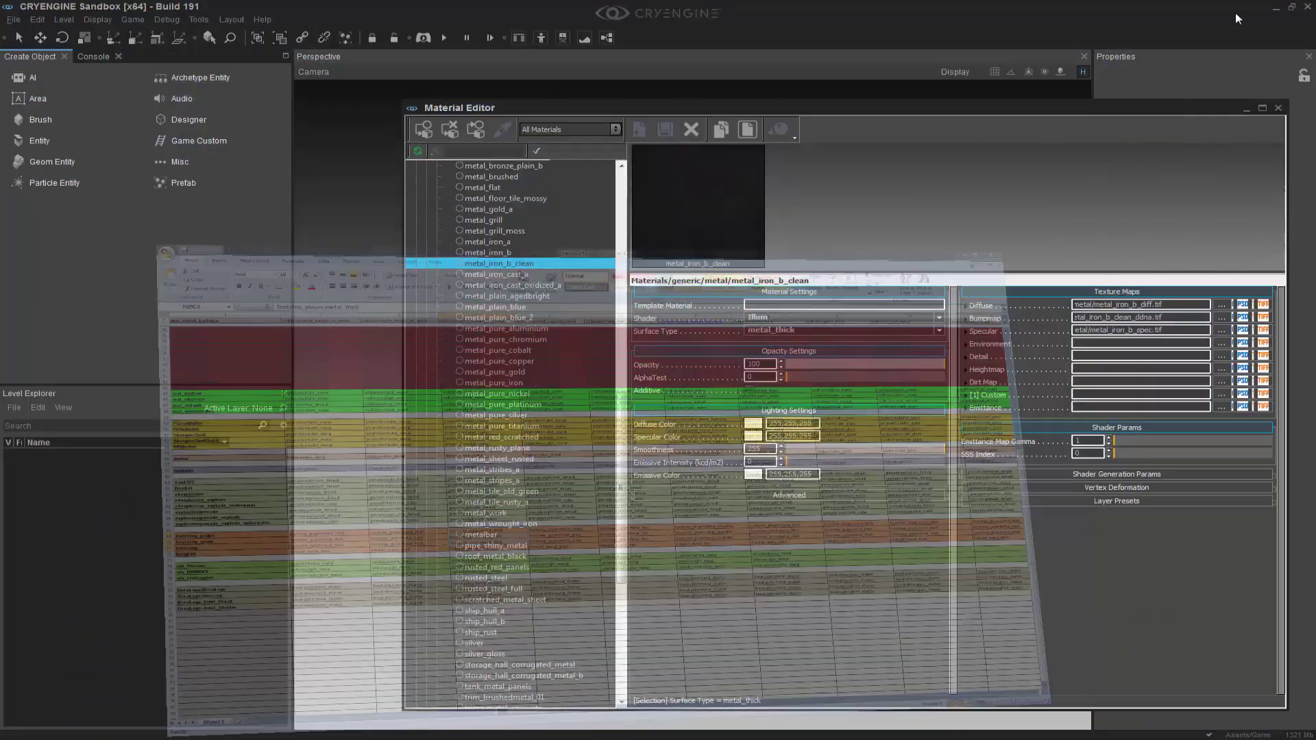
{"action": "key", "text": "alt+Tab"}
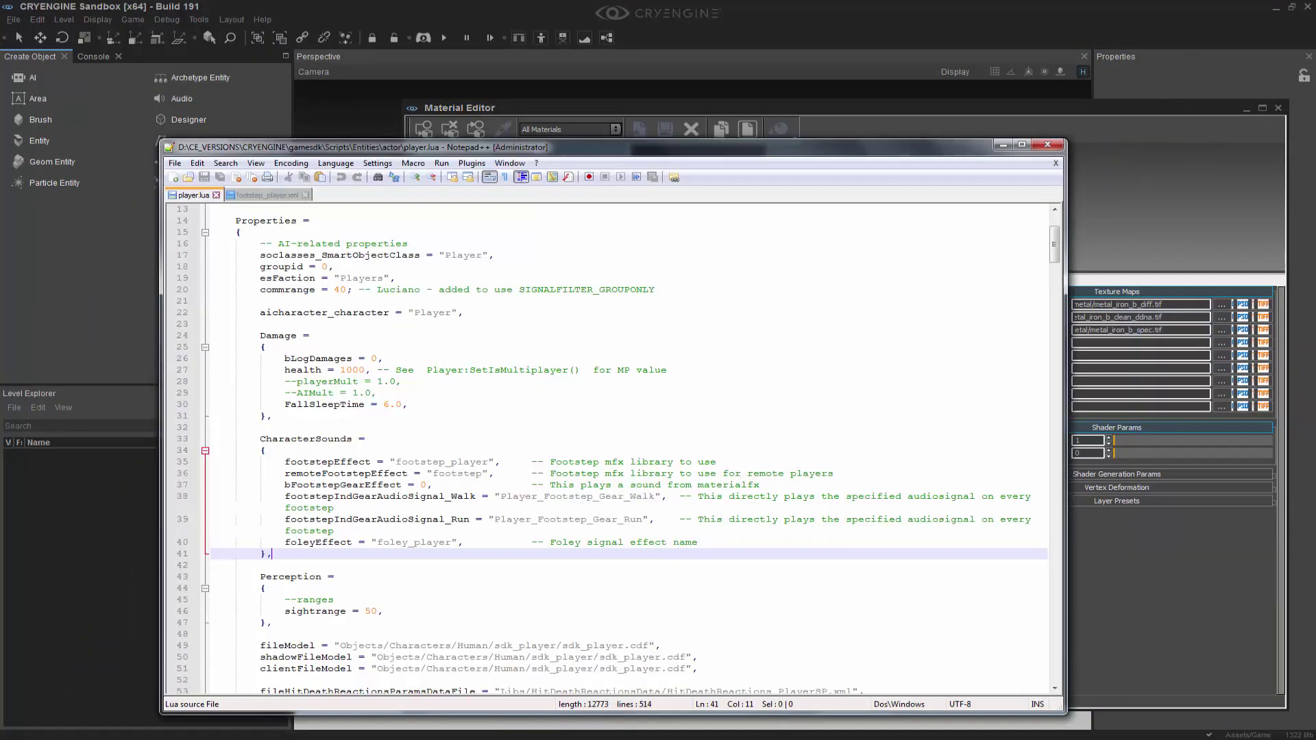
{"action": "left_click", "coordinate": [615, 416]}
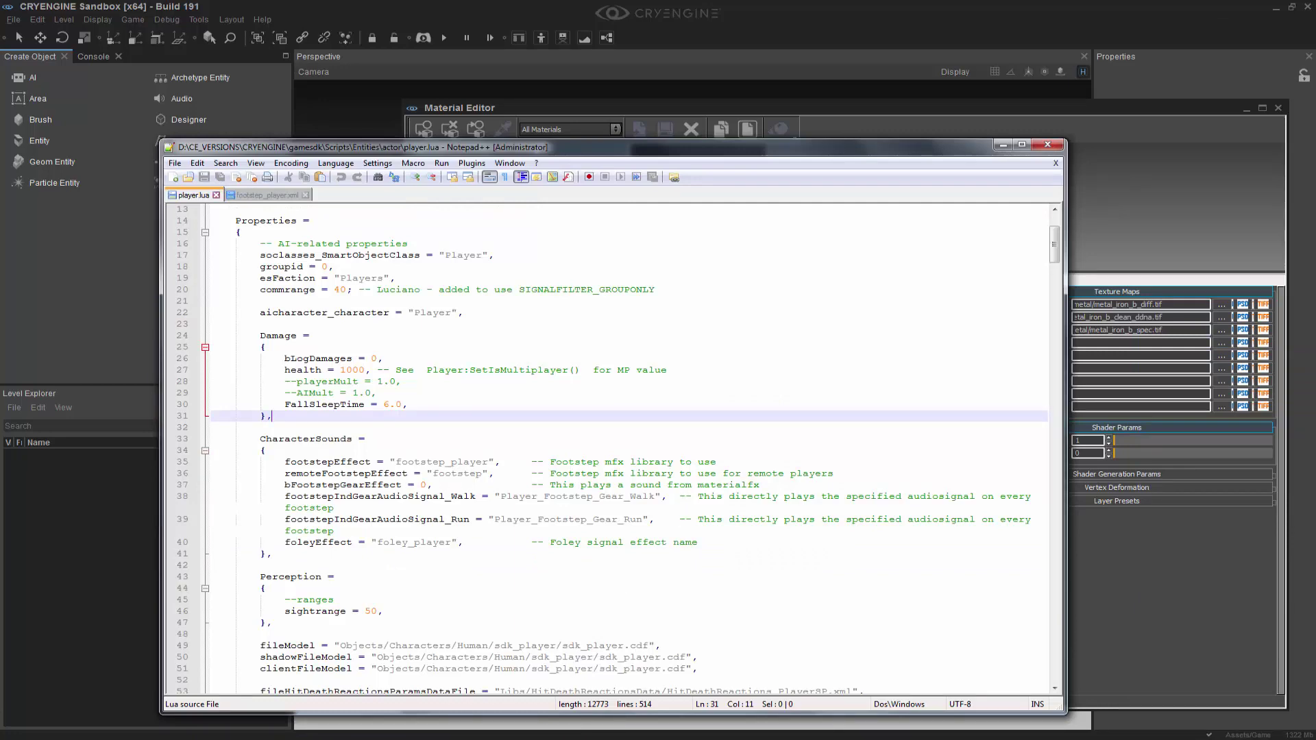
{"action": "key", "text": "alt+Tab"}
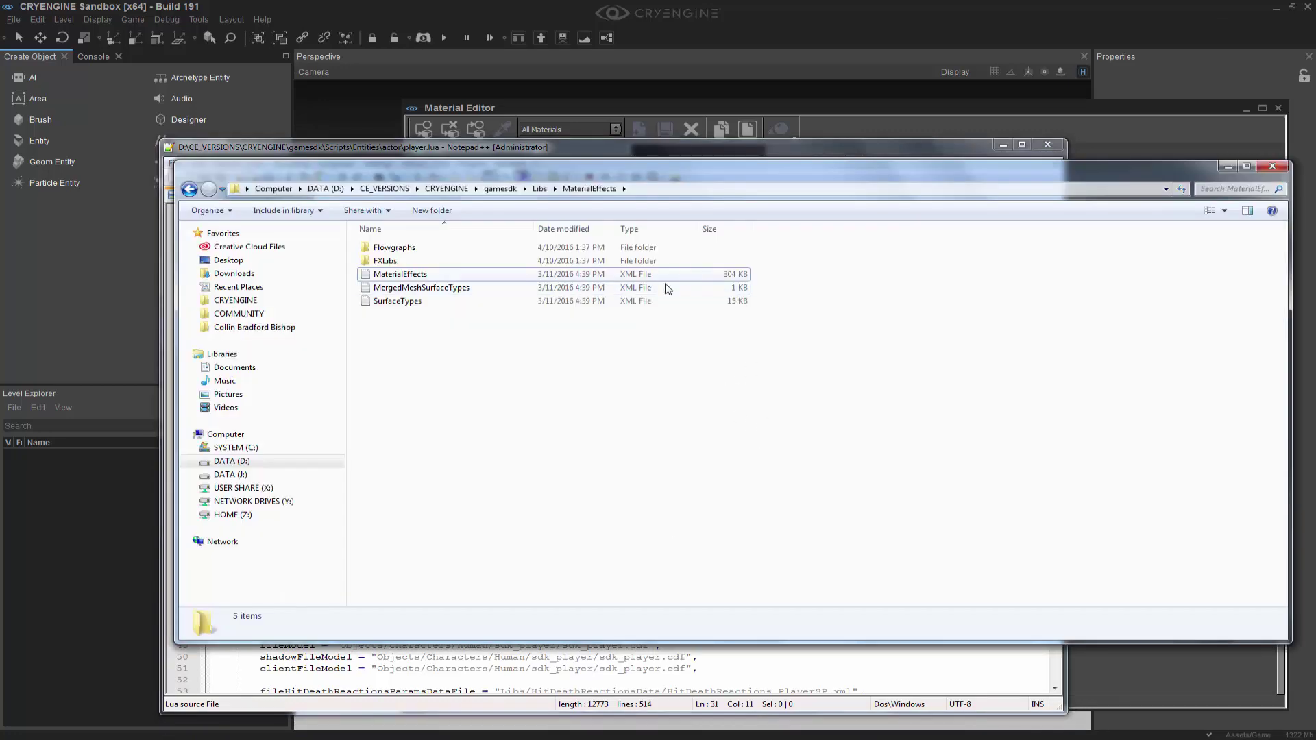
- Open footstep_player.xml from the FXLibs folder in Notepad++
{"action": "double_click", "coordinate": [431, 263]}
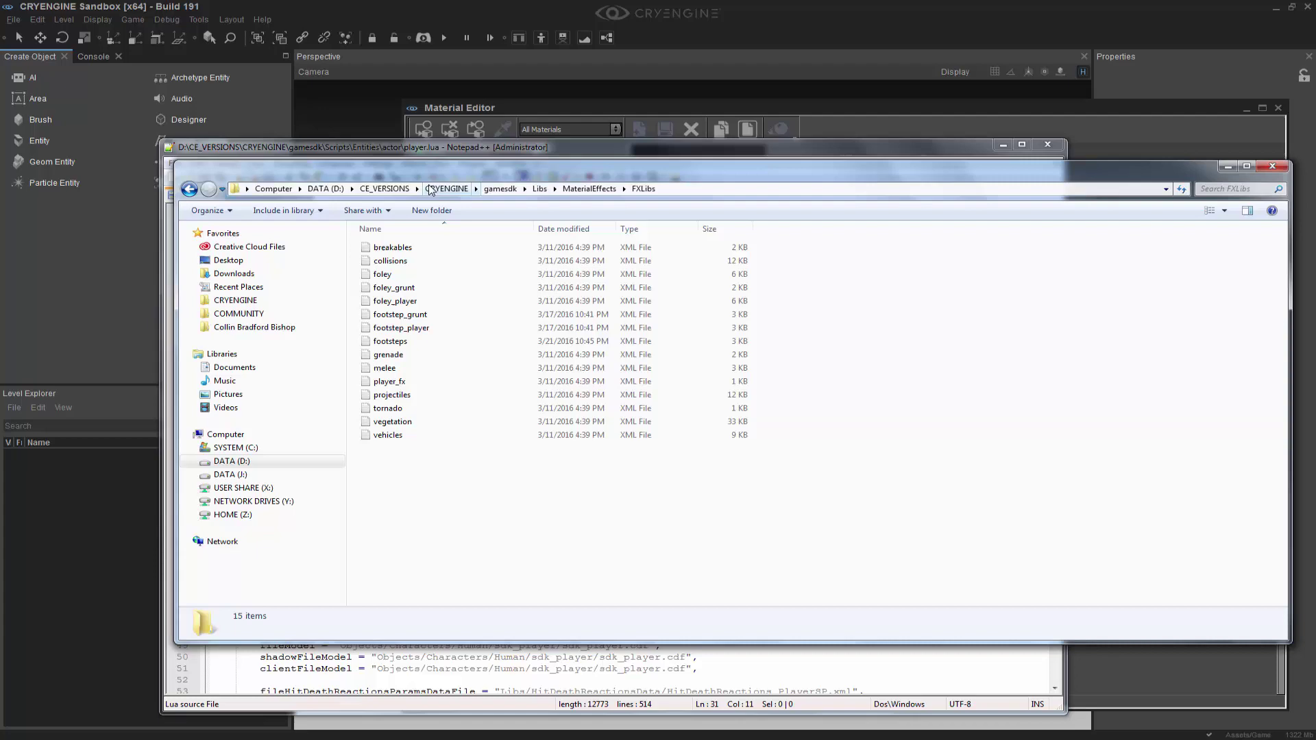
{"action": "left_click_drag", "start_coordinate": [430, 170], "coordinate": [698, 193]}
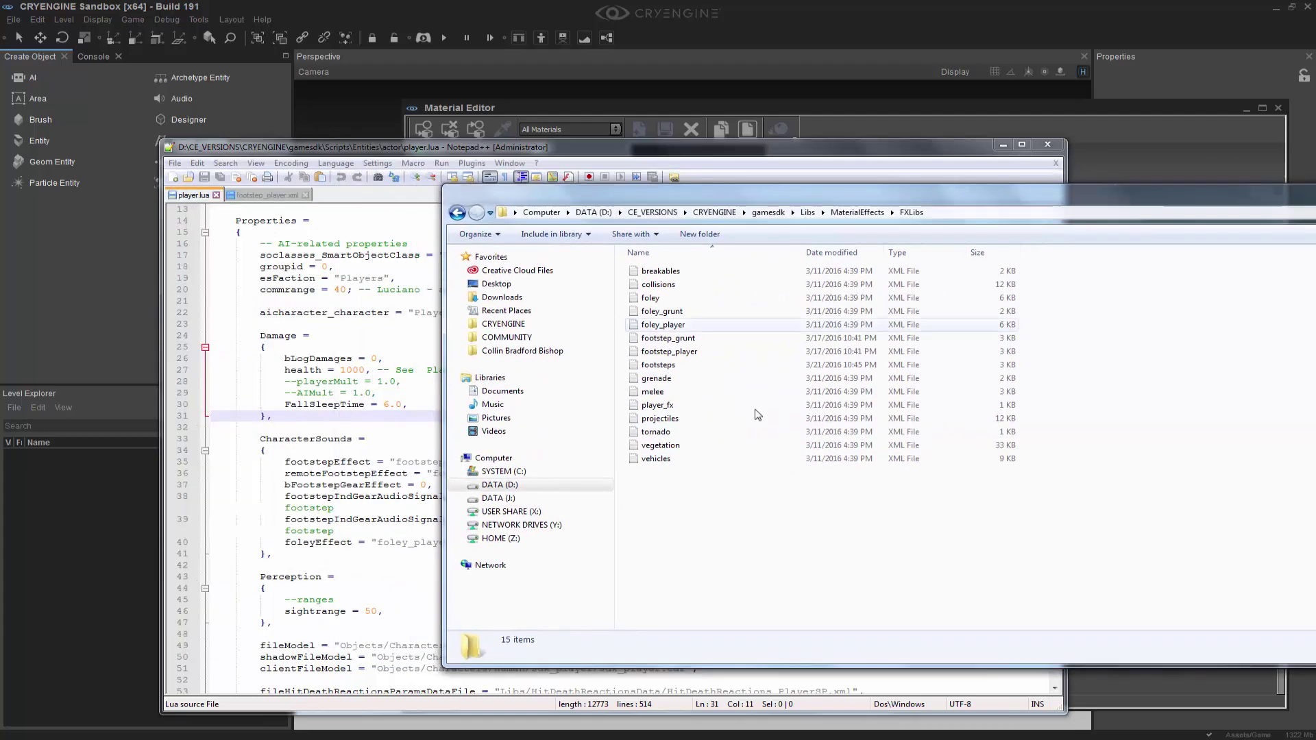
{"action": "left_click", "coordinate": [677, 352]}
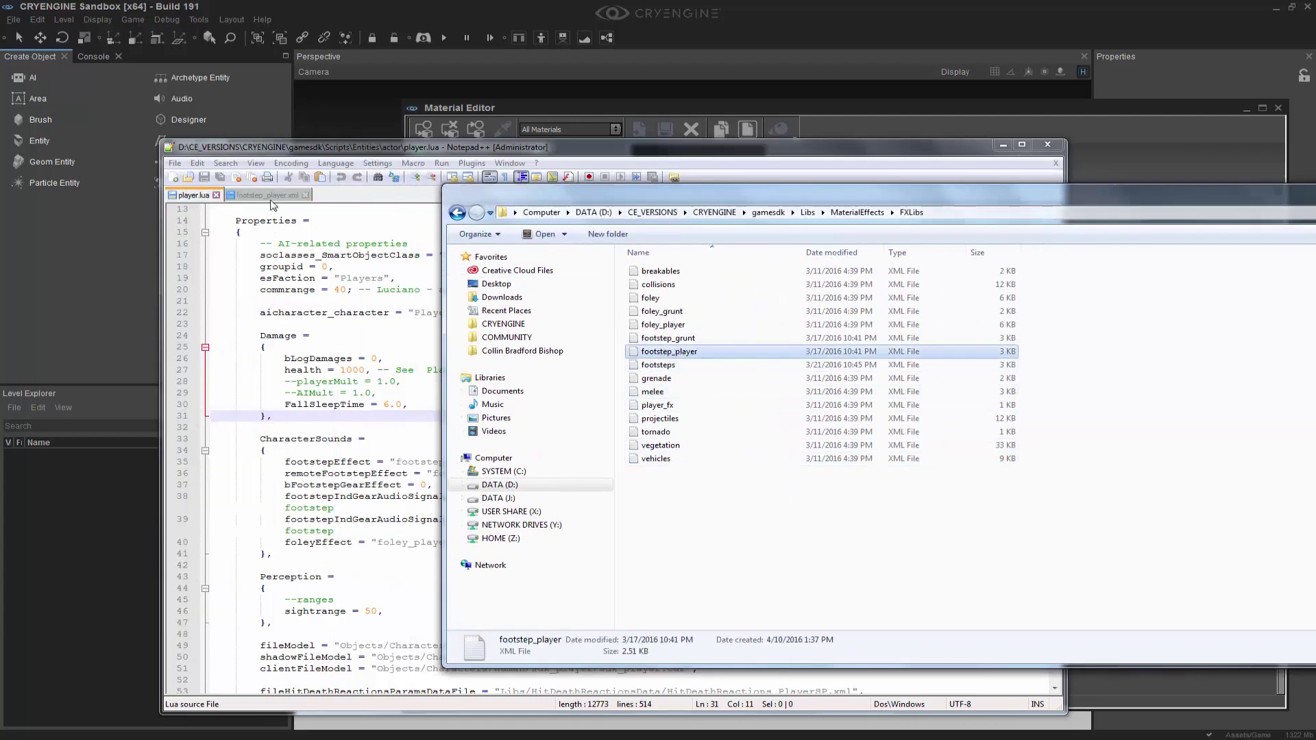
{"action": "left_click", "coordinate": [269, 196]}
- Locate the metal_thick effect and its Play_c_player_fts_metal_thick audio trigger line
{"action": "left_click", "coordinate": [493, 312]}
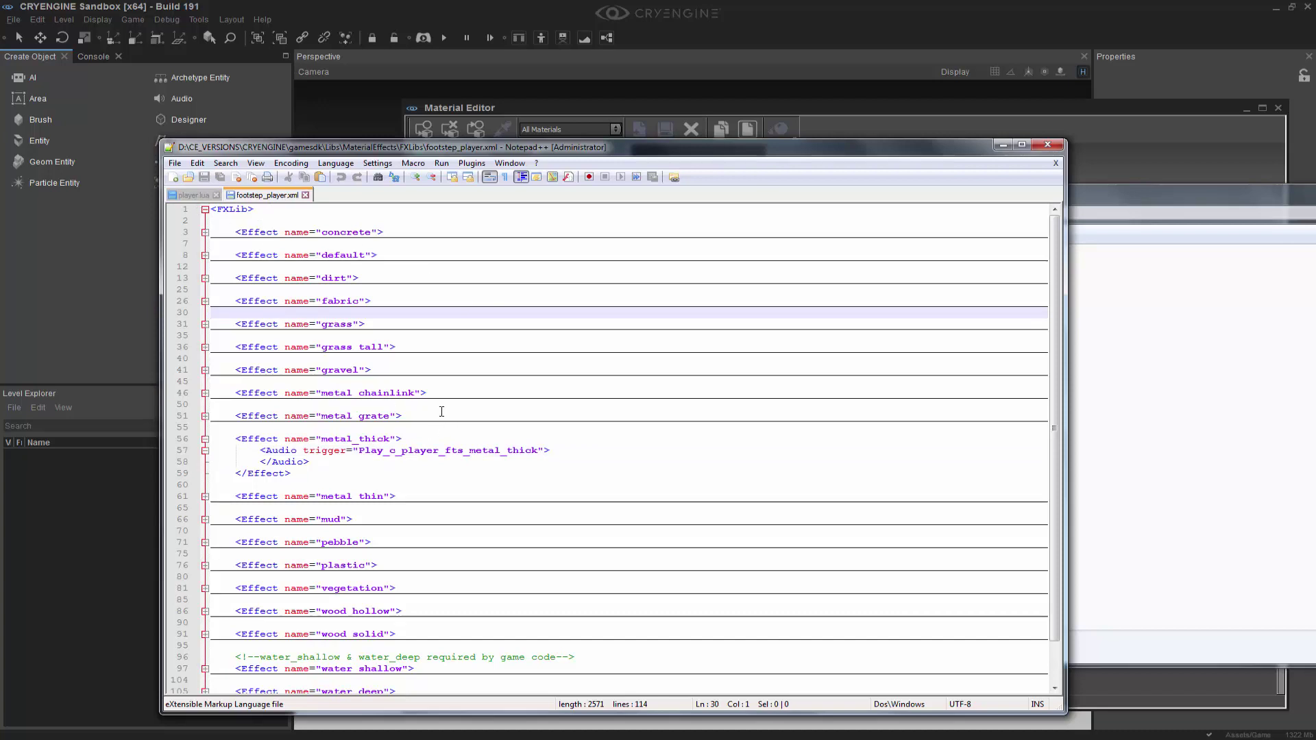
{"action": "left_click", "coordinate": [355, 438]}
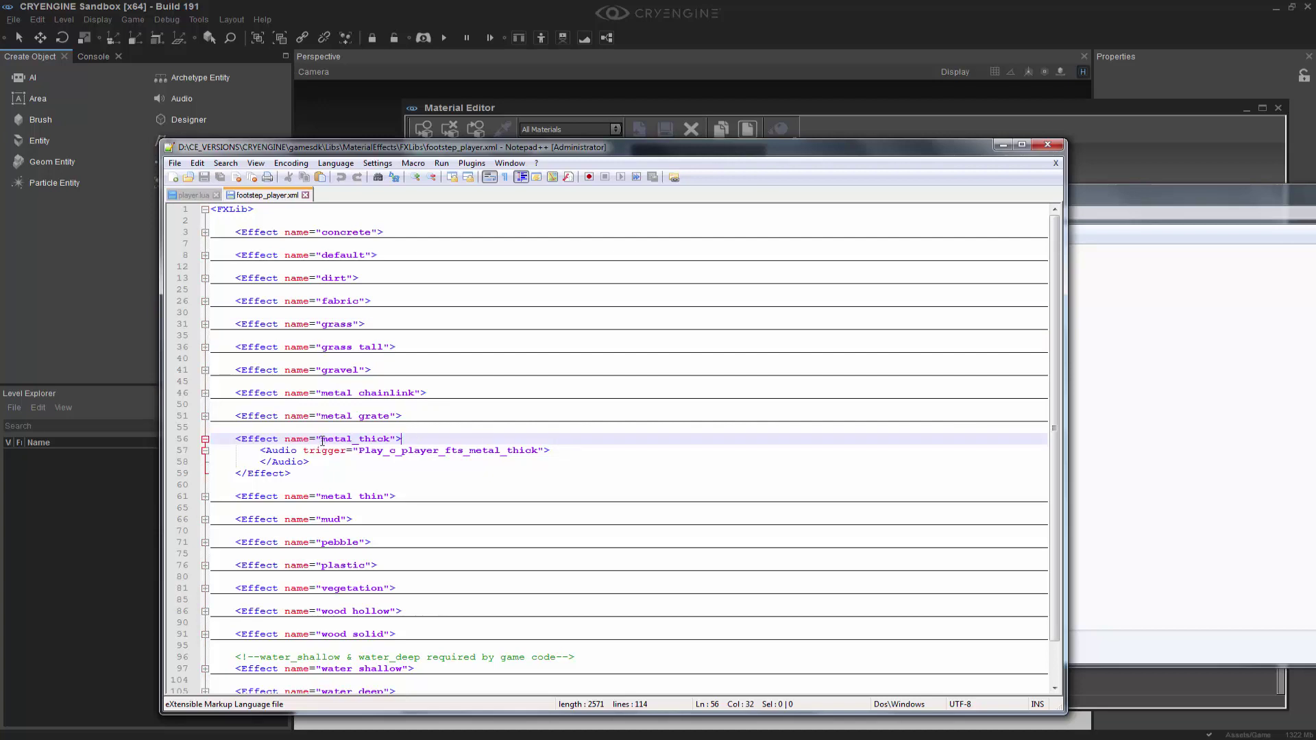
{"action": "left_click_drag", "start_coordinate": [566, 454], "coordinate": [261, 450]}
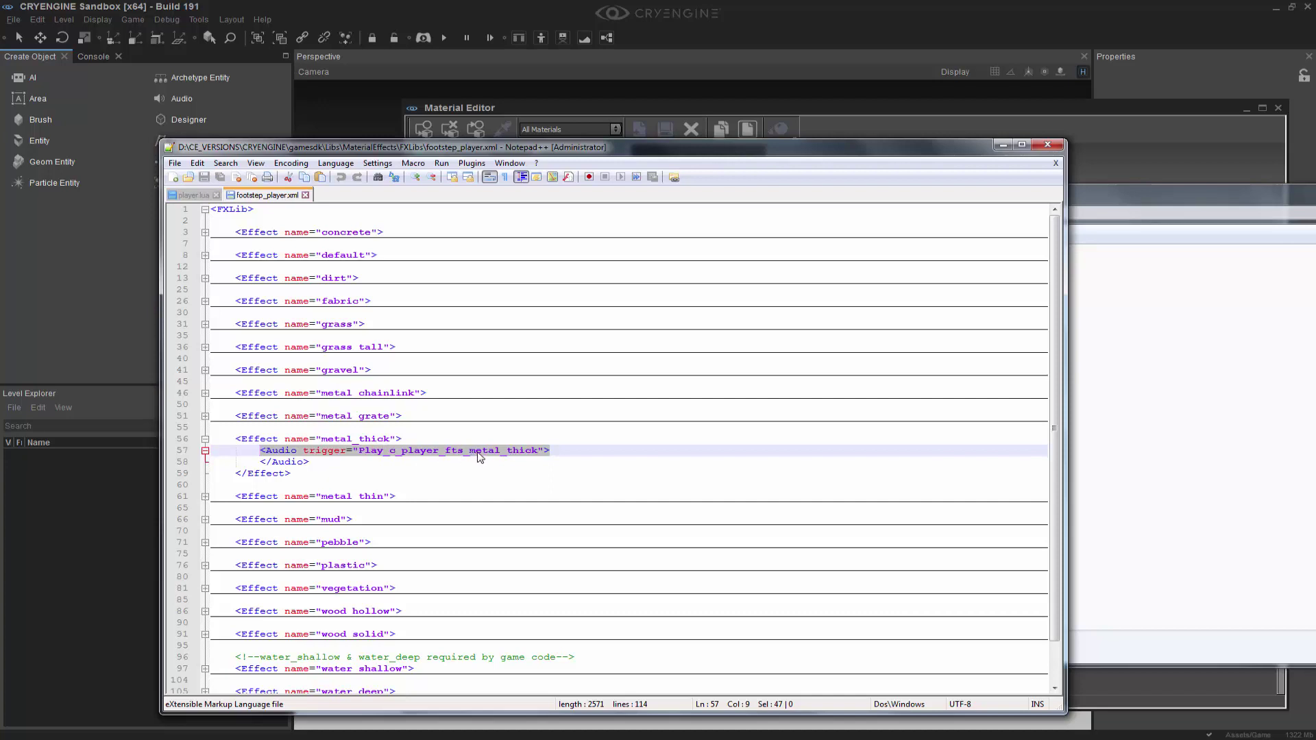
{"action": "left_click", "coordinate": [603, 416]}
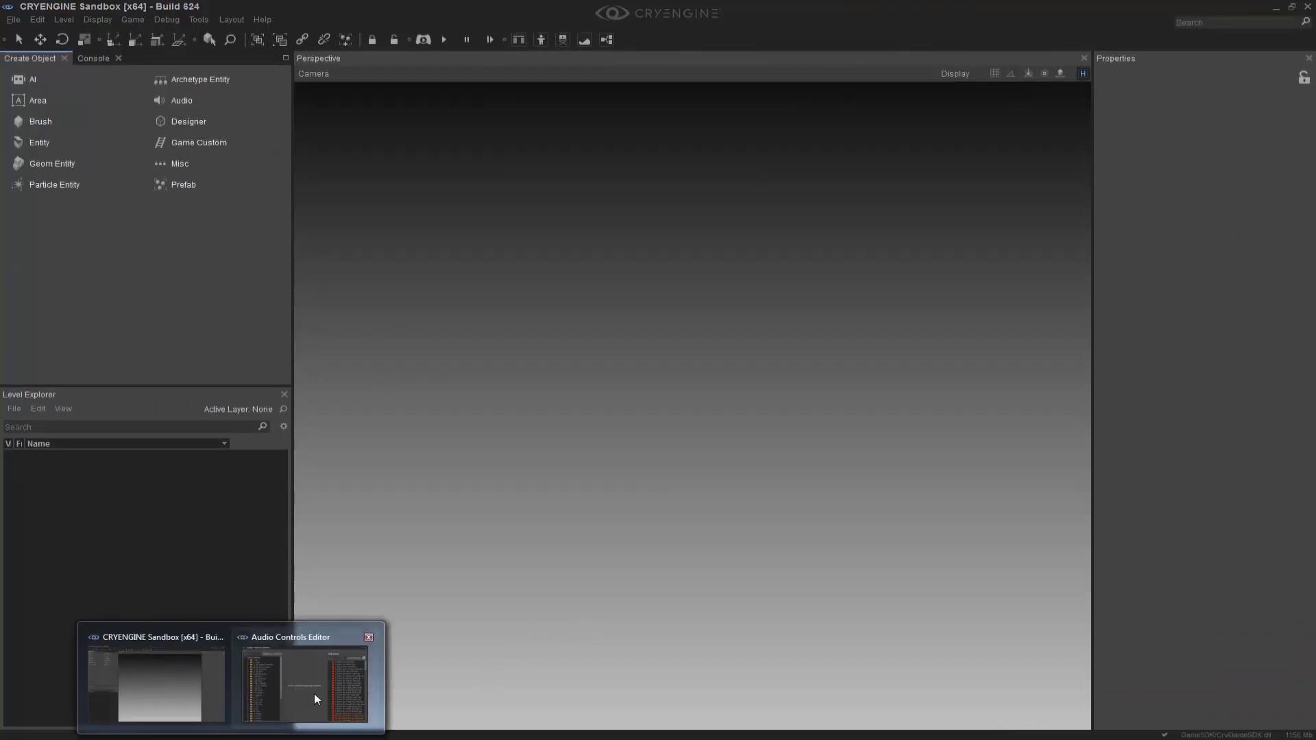
- Enlarge the Audio Controls Editor and select Play_c_player_fts_metal_thick under c_player > c_player_fts
{"action": "left_click", "coordinate": [315, 695]}
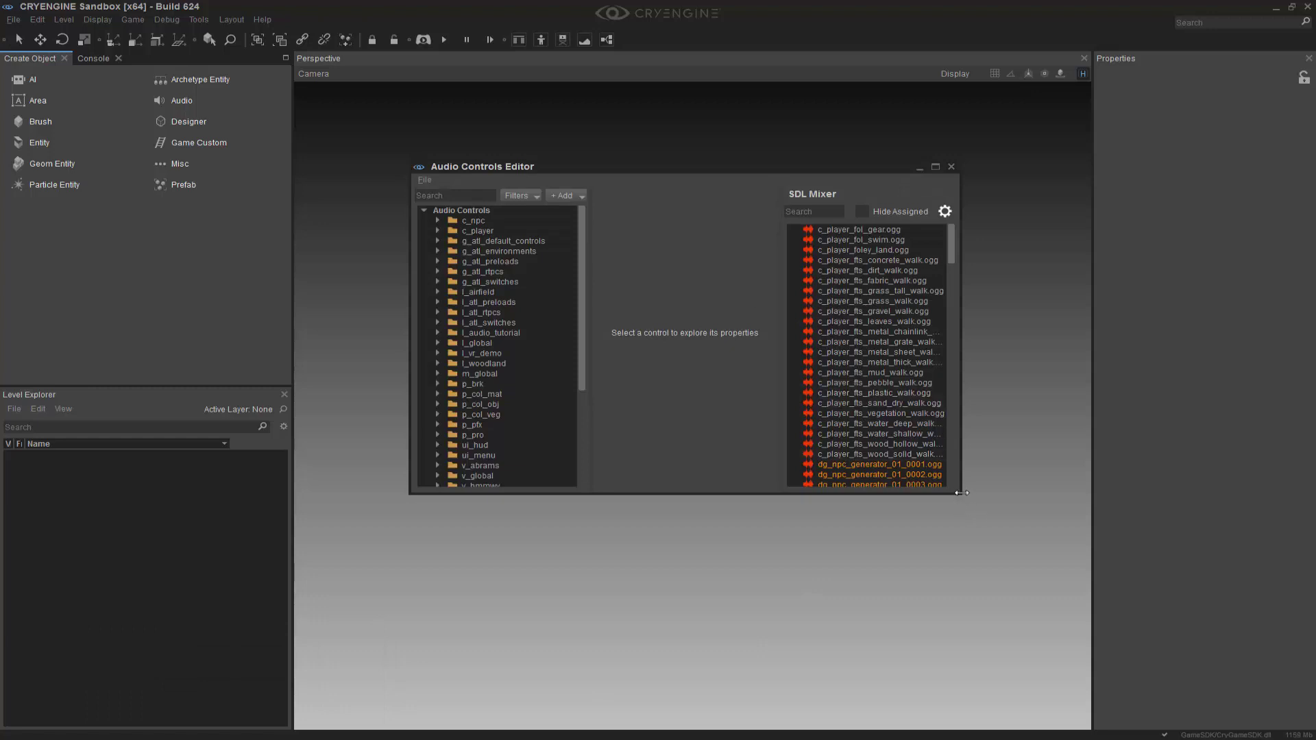
{"action": "left_click_drag", "start_coordinate": [961, 492], "coordinate": [1192, 634]}
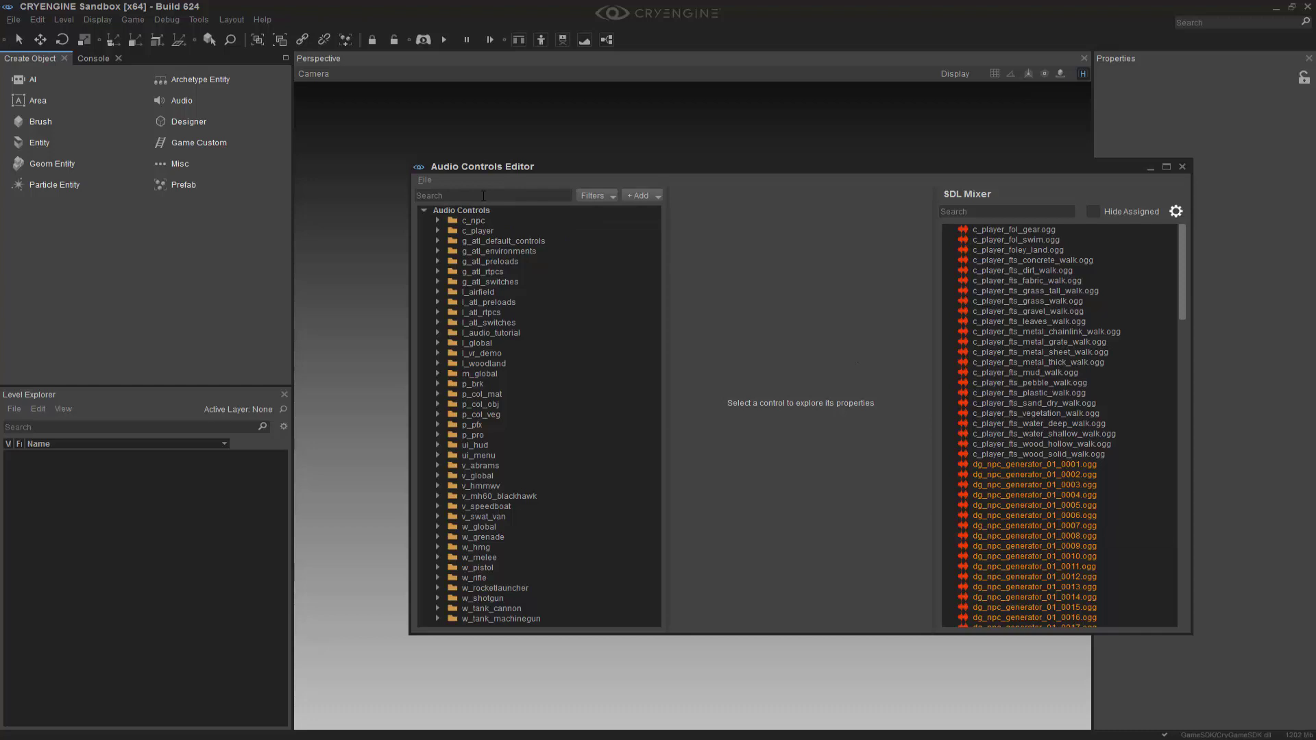
{"action": "left_click", "coordinate": [438, 230]}
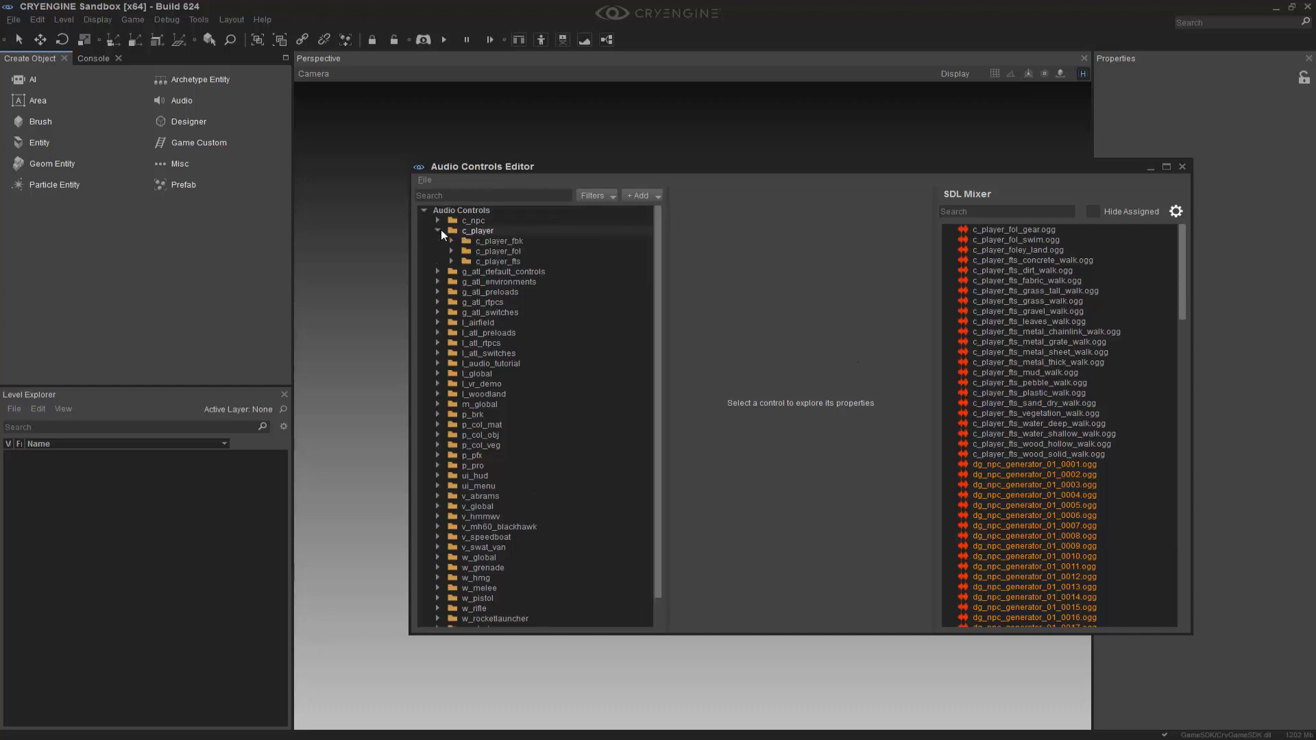
{"action": "left_click", "coordinate": [451, 261]}
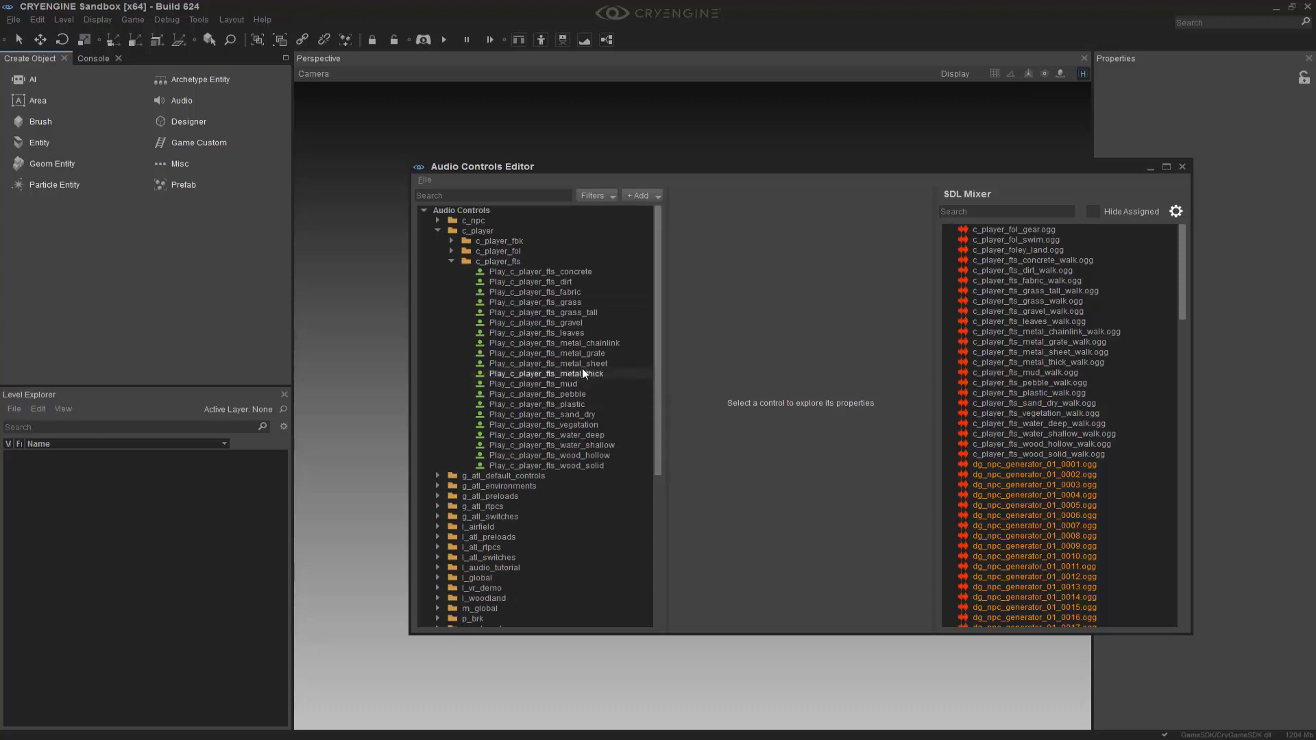
{"action": "left_click", "coordinate": [516, 373]}
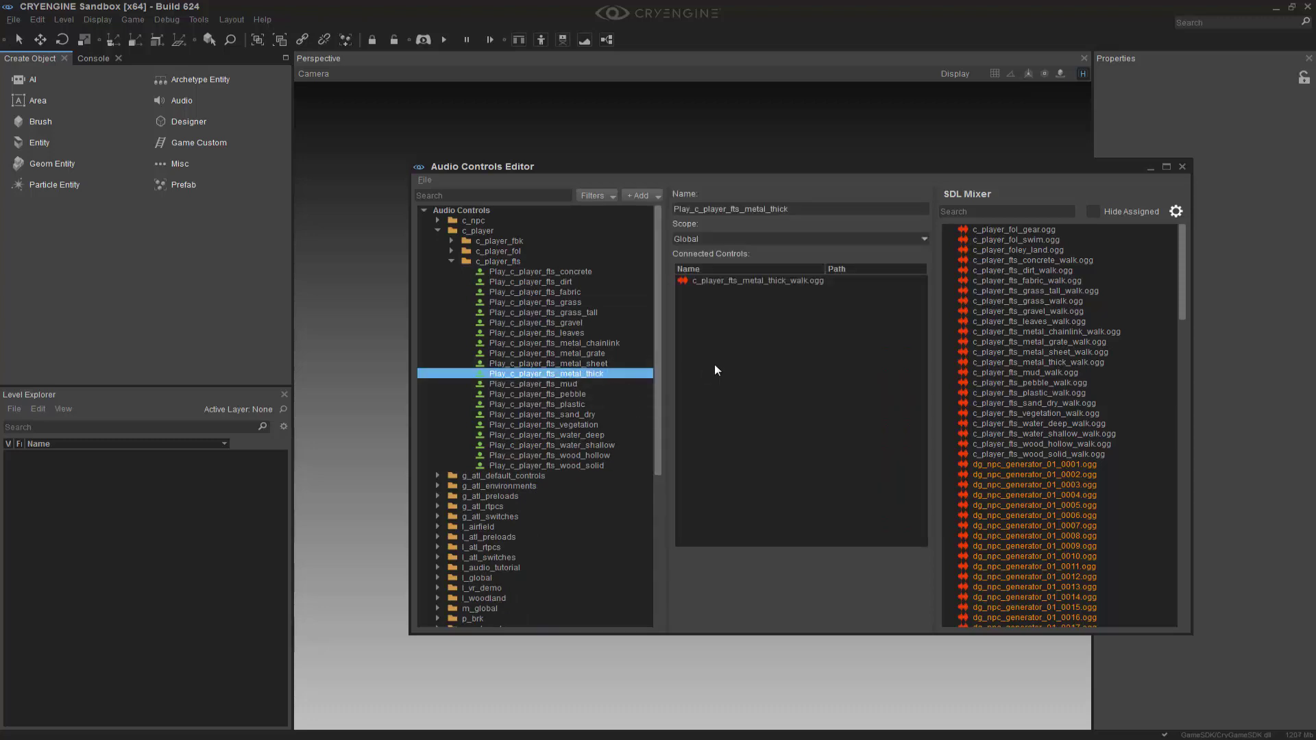